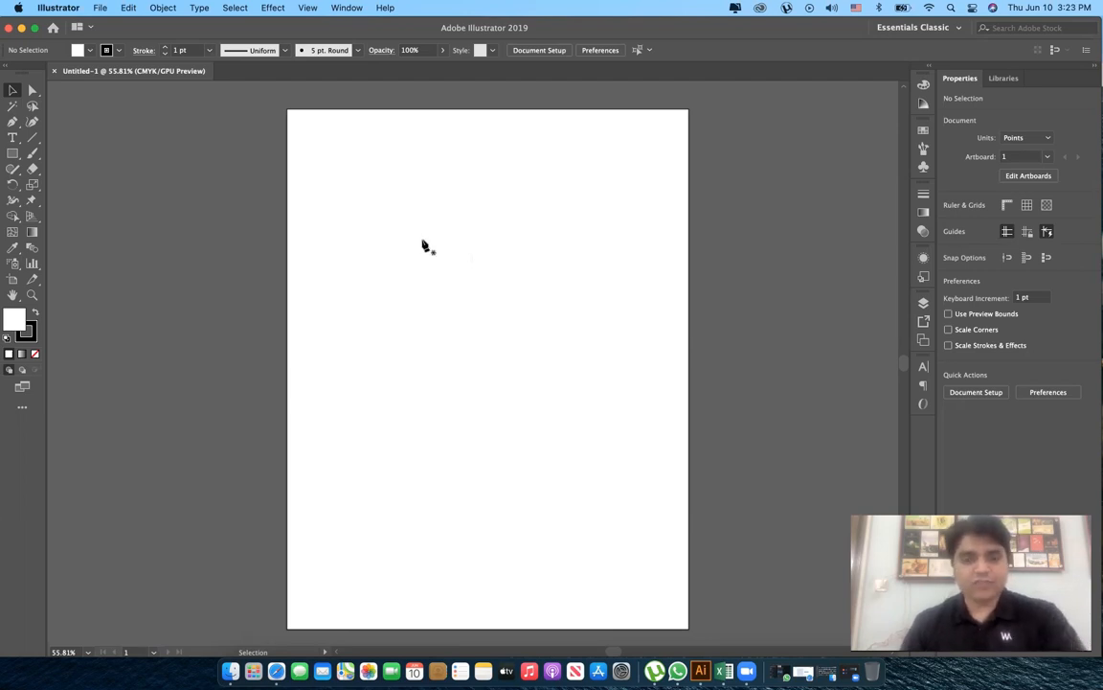
Draw a horizontal straight segment with the Pen tool from about X 126, Y 157 pt to X 503, Y 157 pt
key("p")
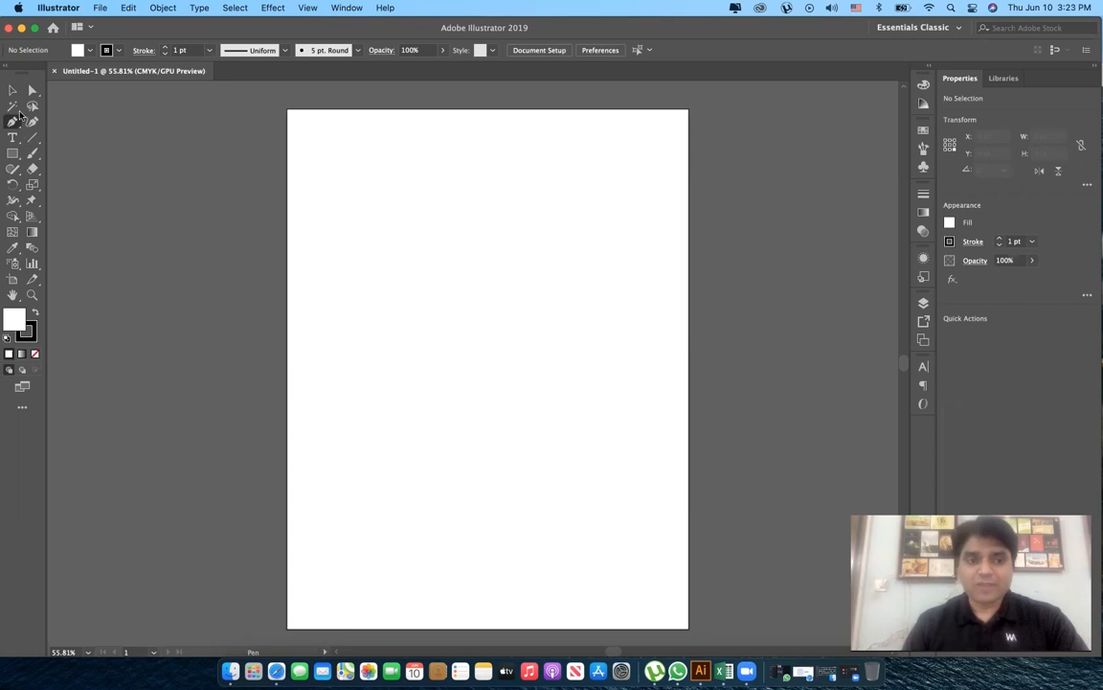
left_click(369, 211)
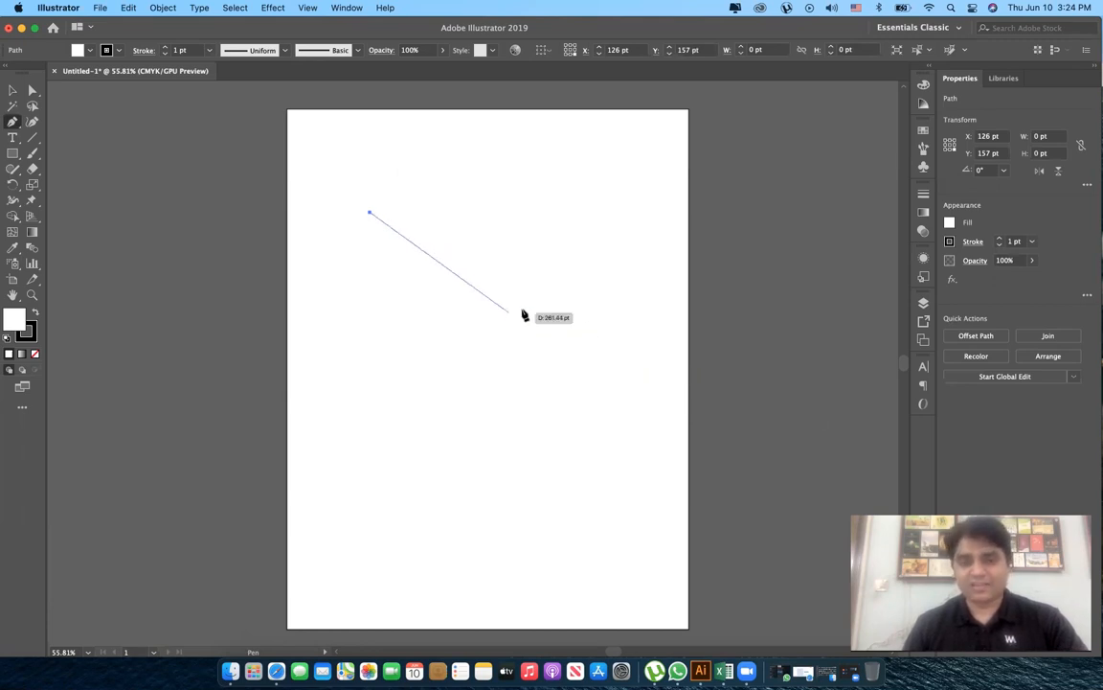
left_click(563, 300)
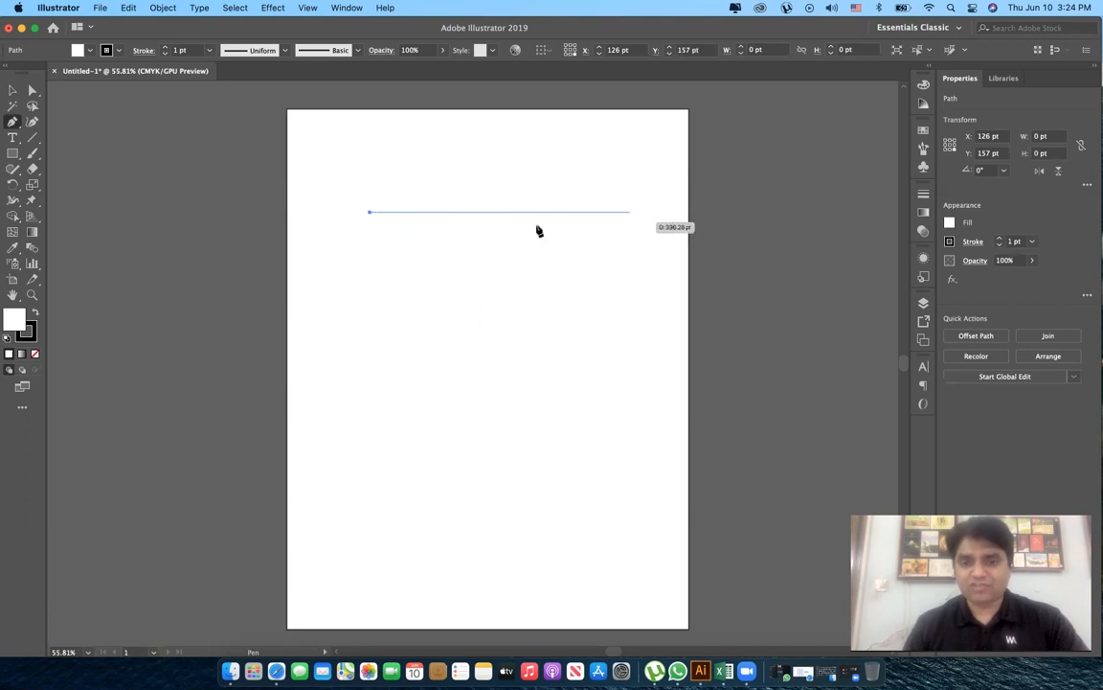
left_click(617, 219)
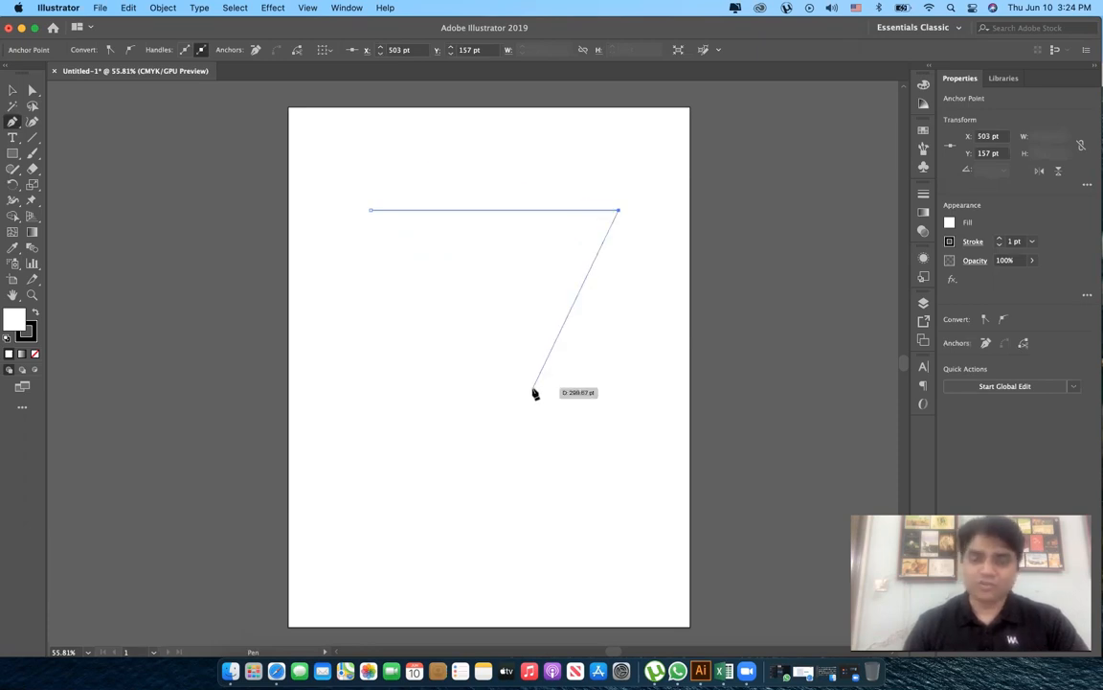
Continue the path with straight zigzag segments across and beyond both sides of the artboard, and close it at the starting anchor
left_click(278, 438)
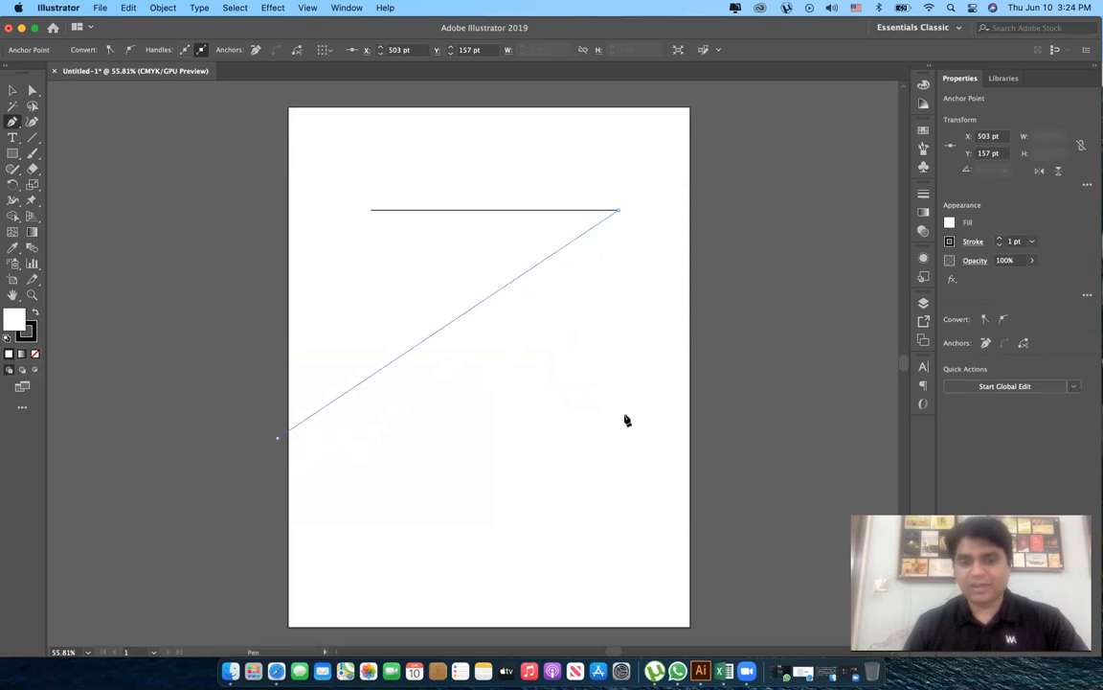
left_click(634, 415)
left_click(661, 327)
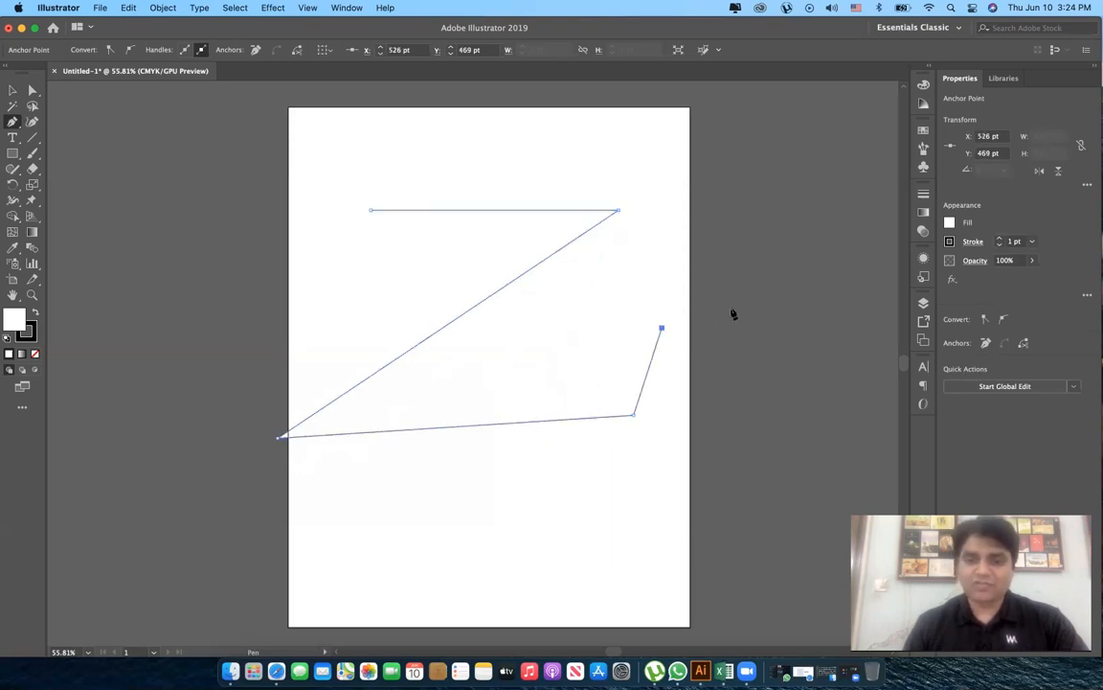
left_click(731, 307)
left_click(308, 330)
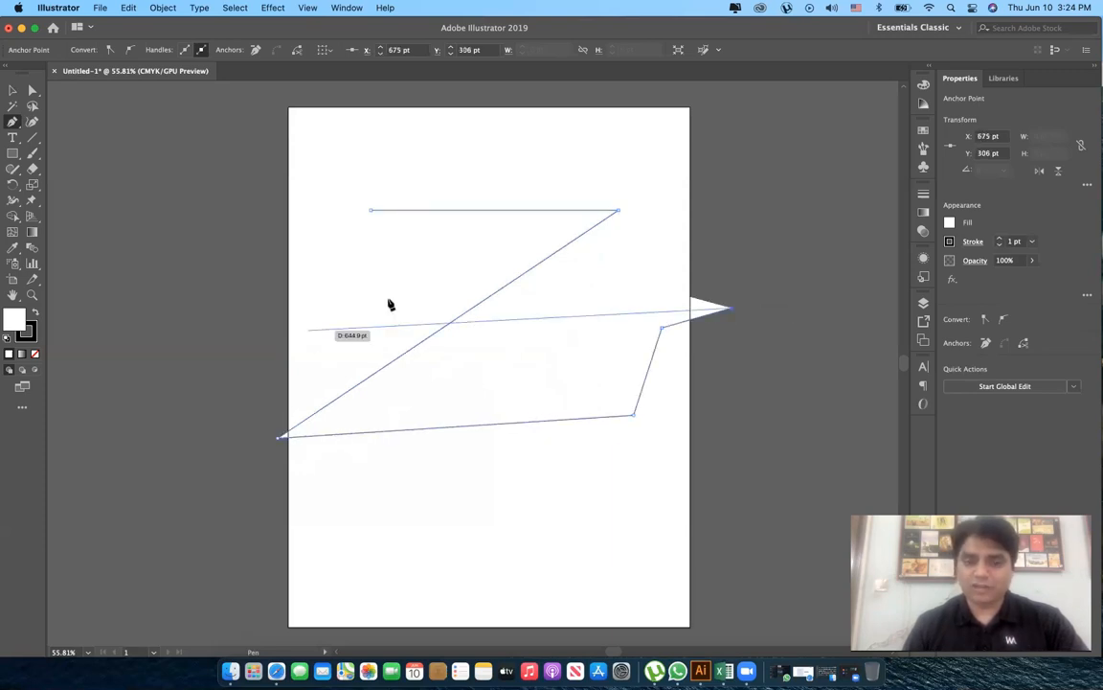
left_click(424, 287)
left_click(485, 173)
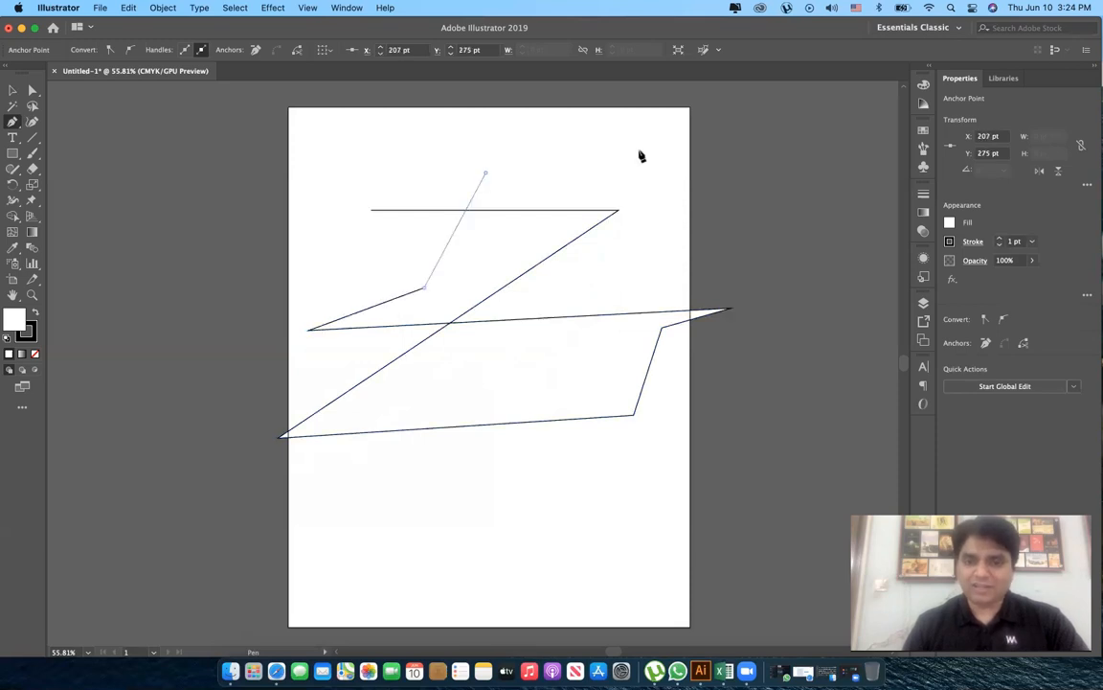
left_click(640, 151)
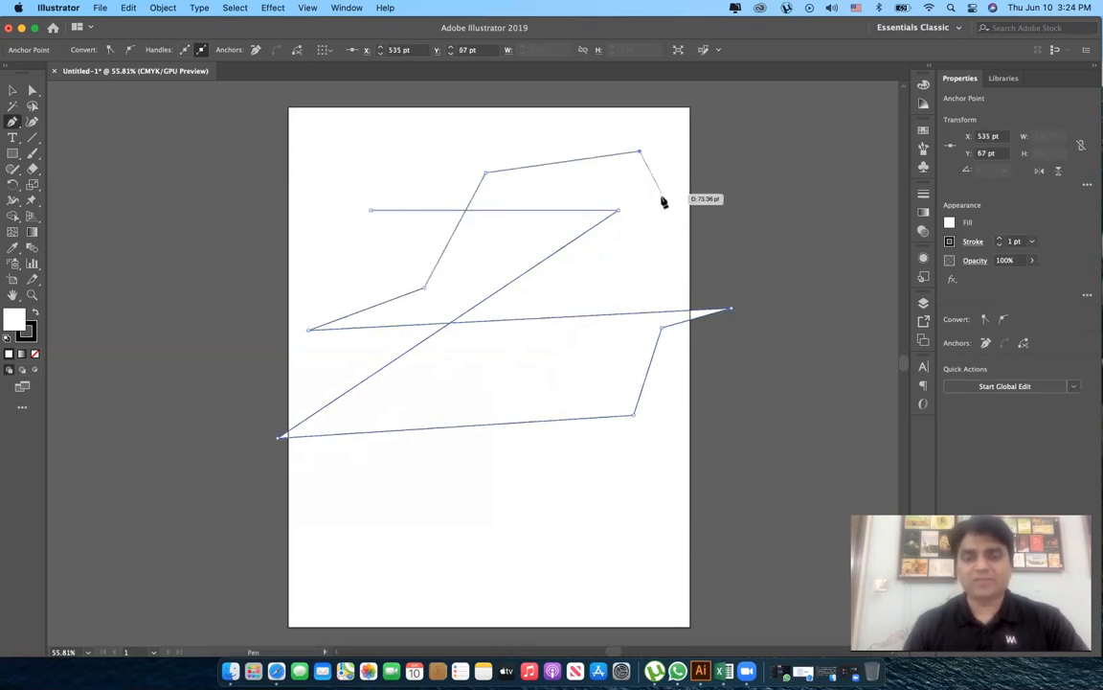
left_click(660, 196)
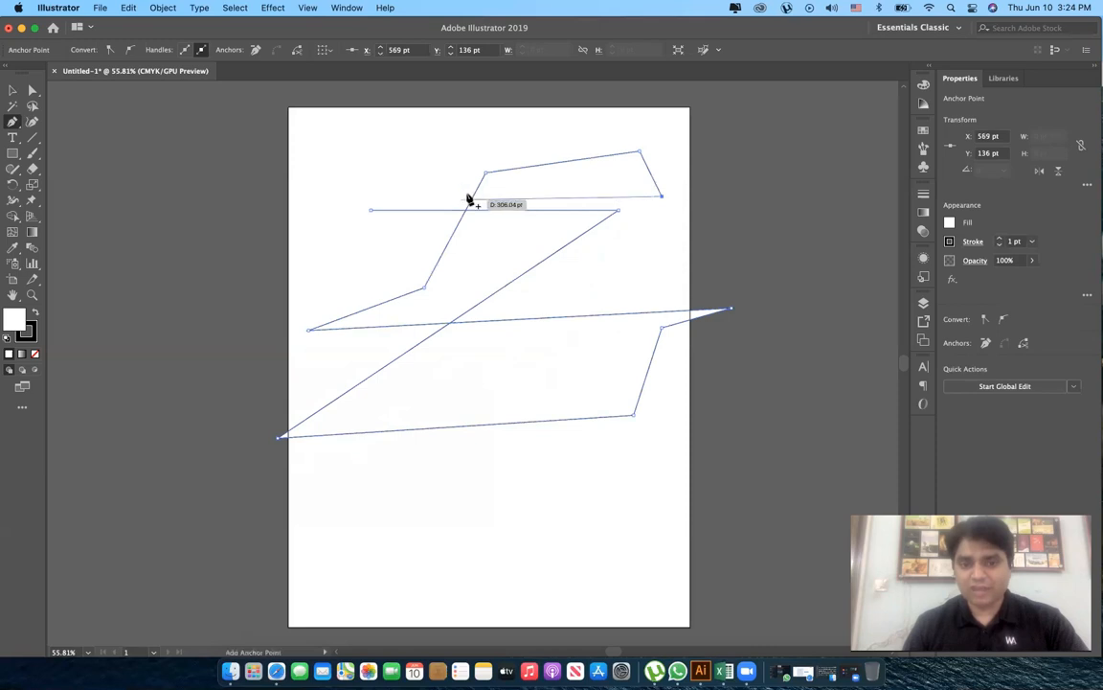
left_click(371, 210)
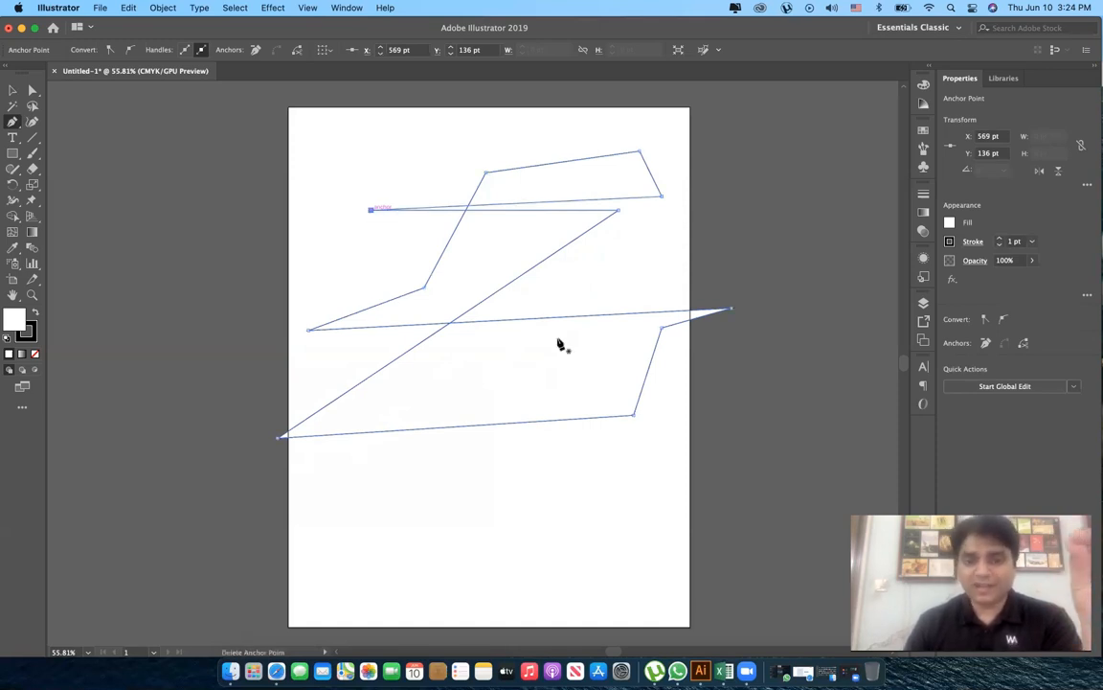
Fill the closed zigzag shape with teal and delete the shape
key("v")
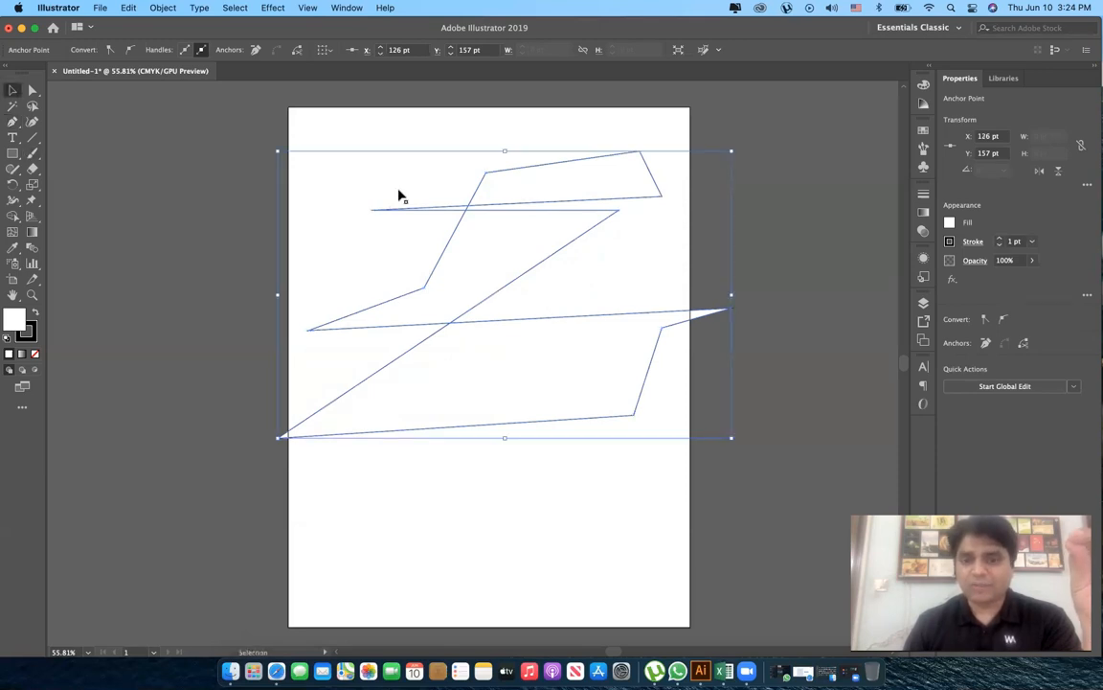
left_click(923, 259)
left_click(870, 278)
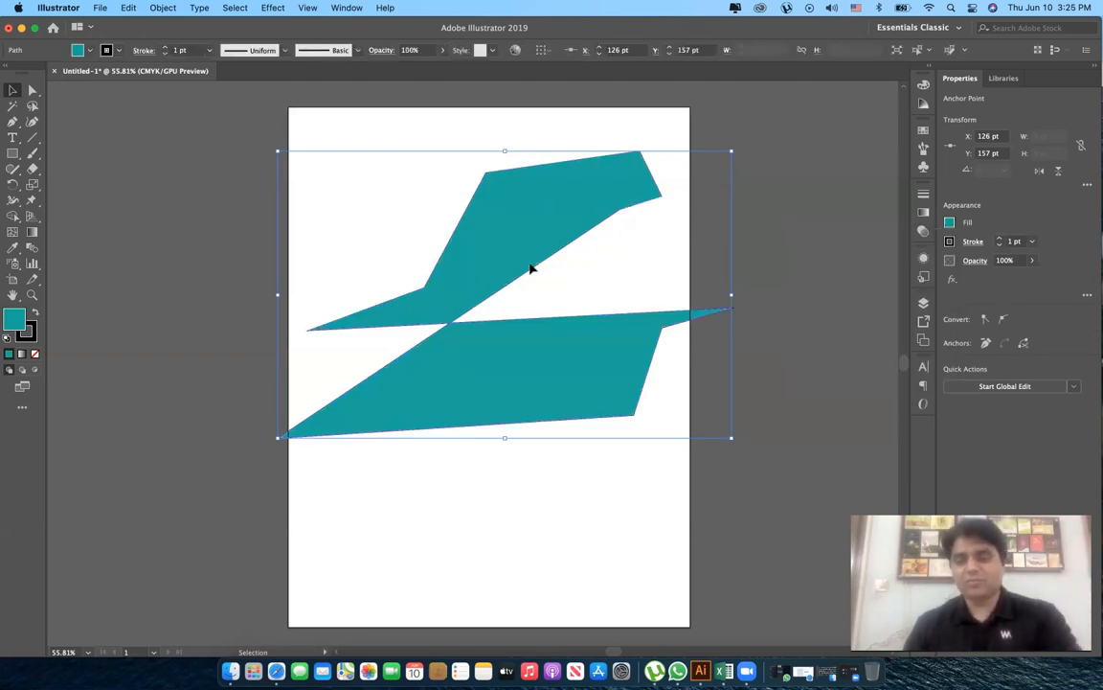
key("Delete")
Draw two straight Pen segments forming a triangular shape in the upper half of the artboard, and undo the last anchor point
key("p")
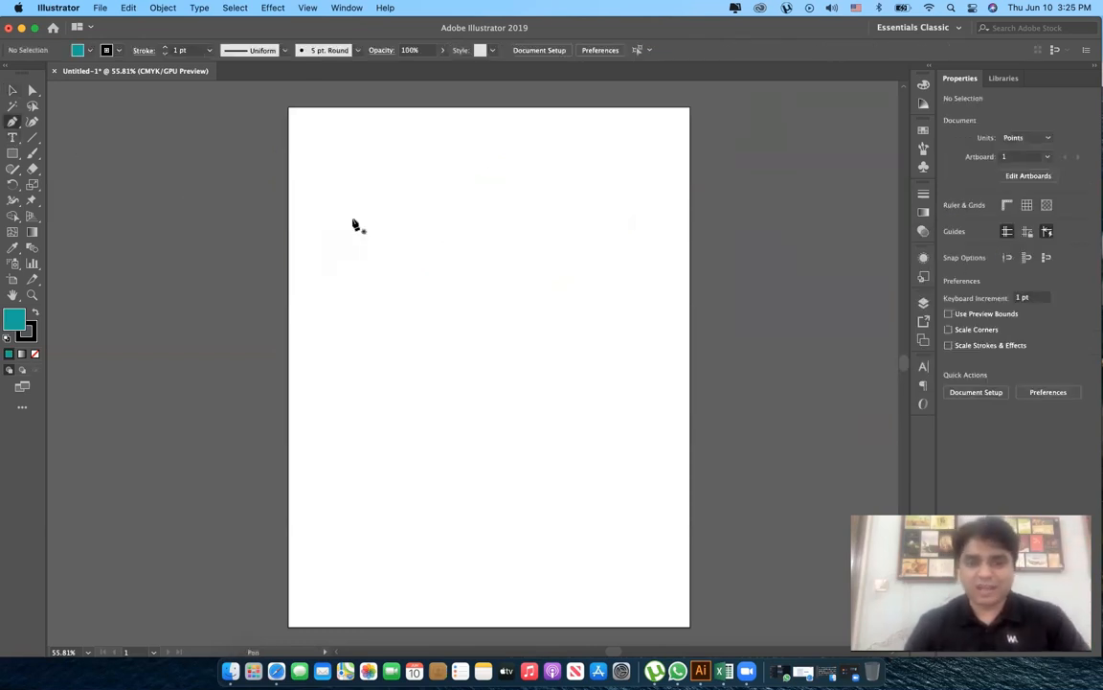
left_click(352, 221)
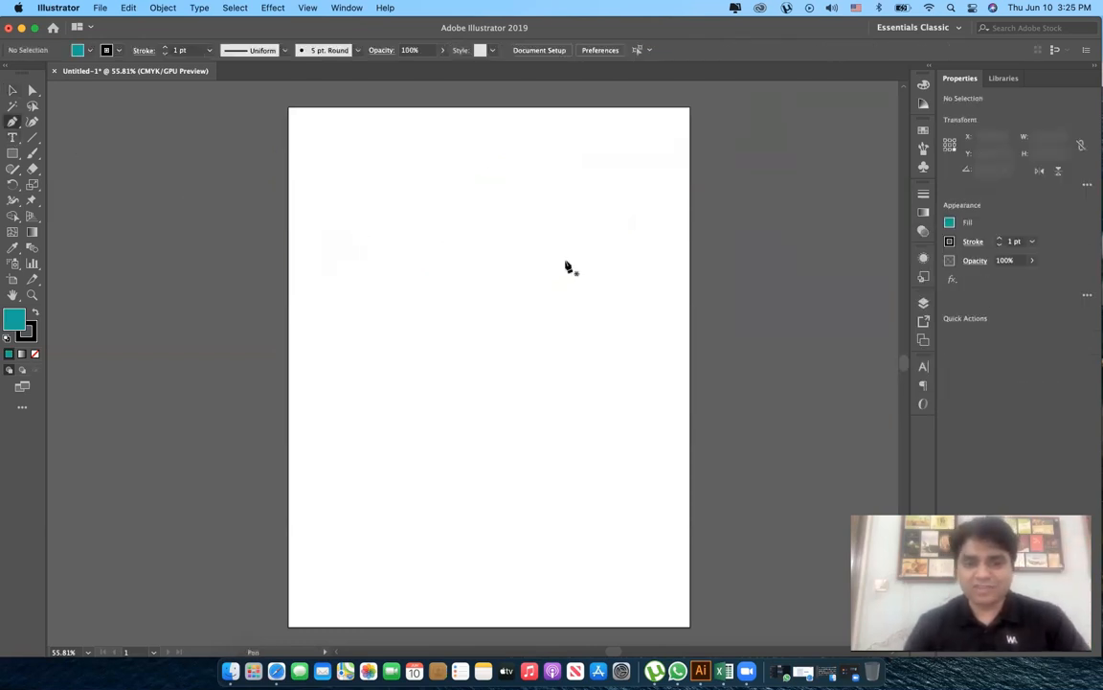
left_click(623, 275)
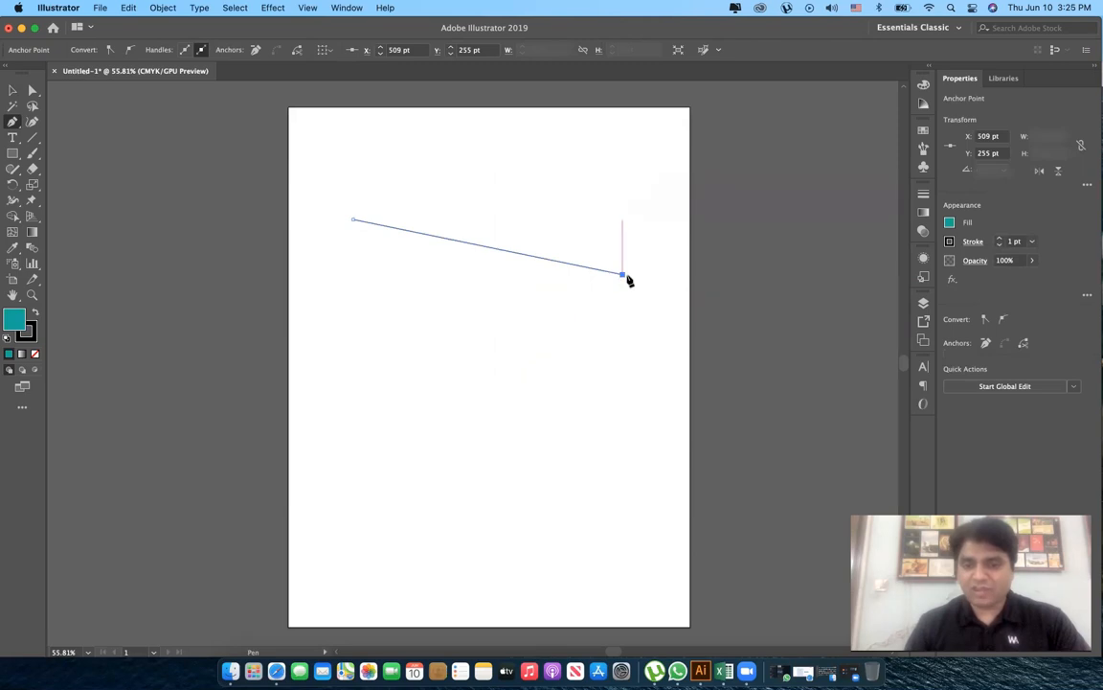
left_click(420, 468)
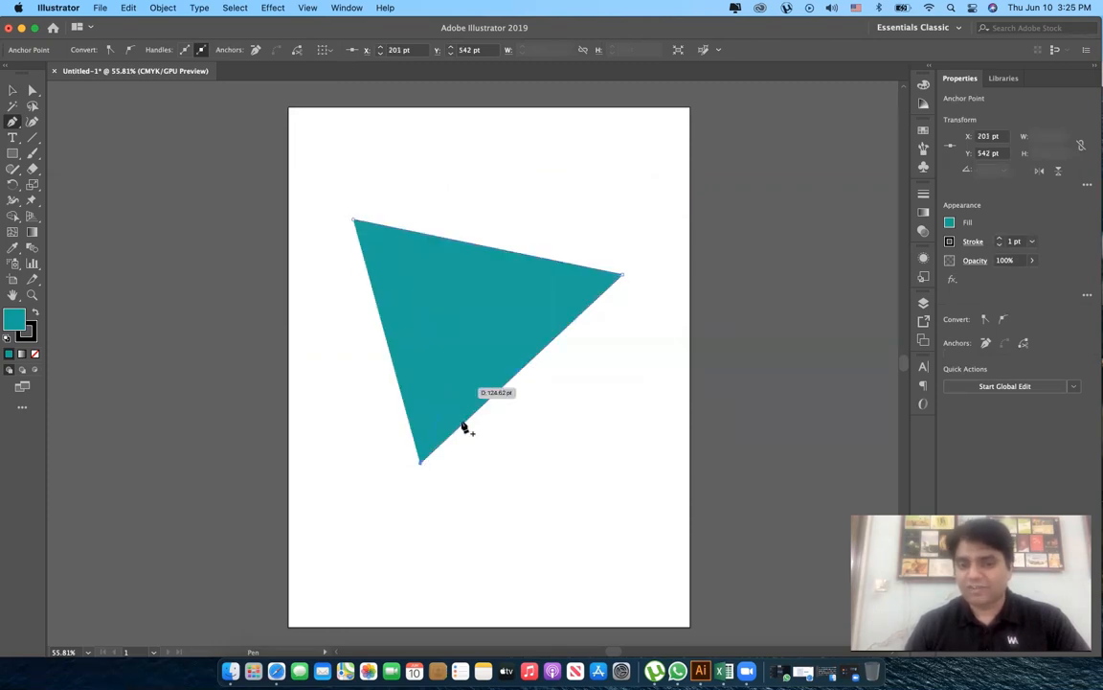
key("super+z")
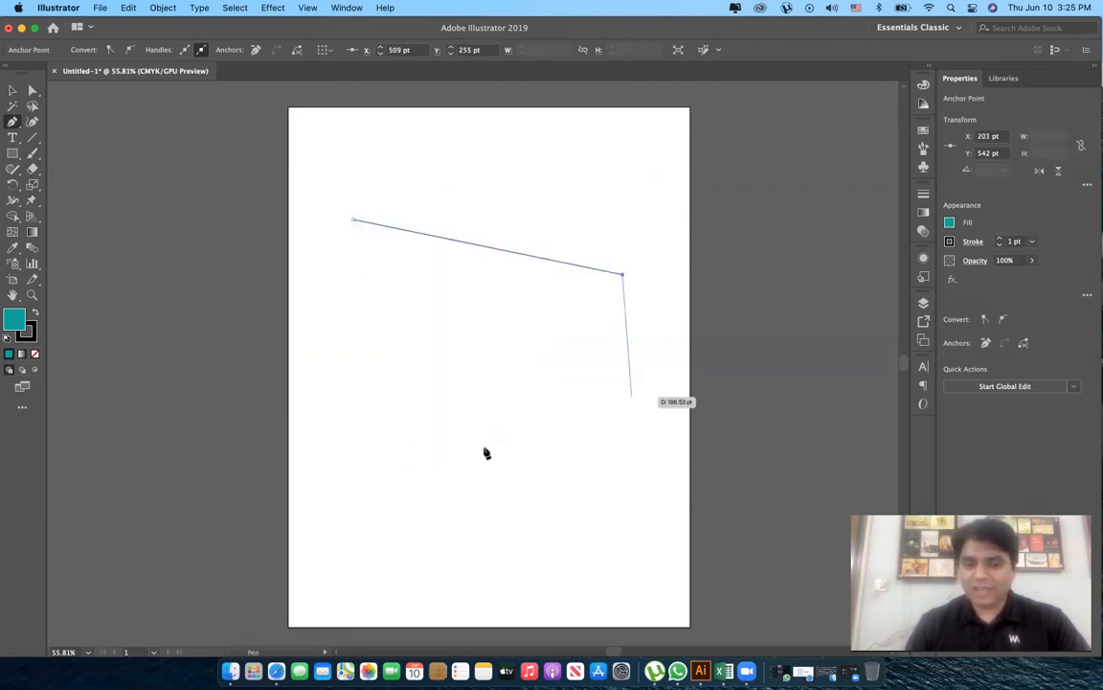
Add a curved segment ending in a smooth anchor at about X 233, Y 536 pt, and set the path's fill to none
left_click(441, 461)
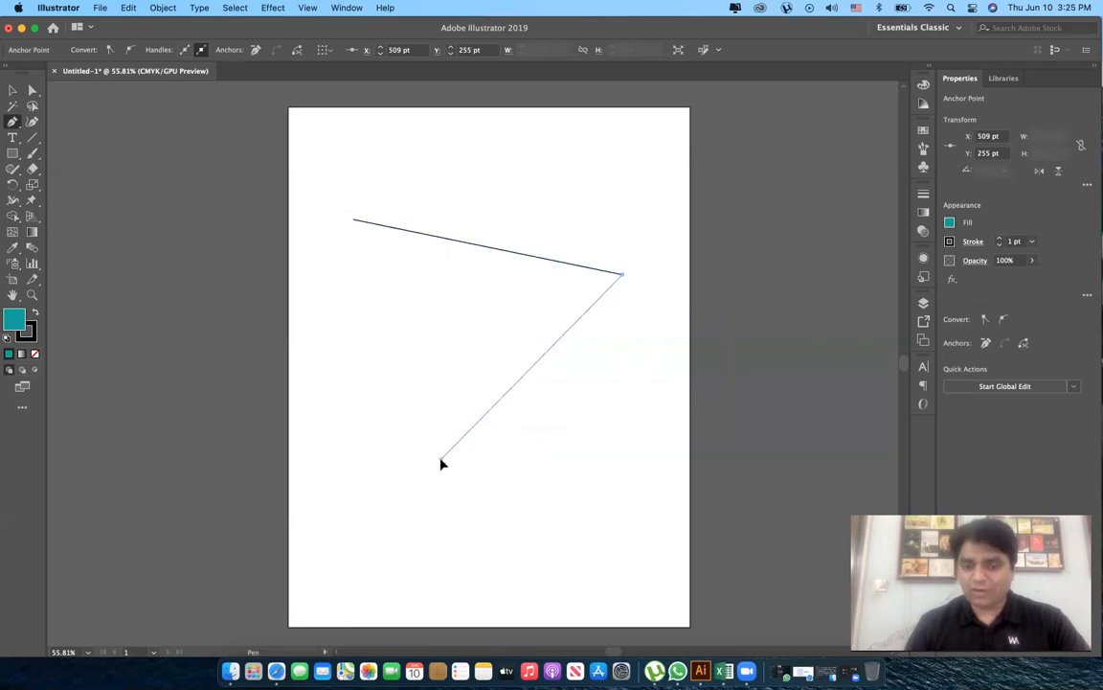
left_click_drag(434, 463, 344, 381)
left_click_drag(247, 422, 346, 441)
left_click(512, 400)
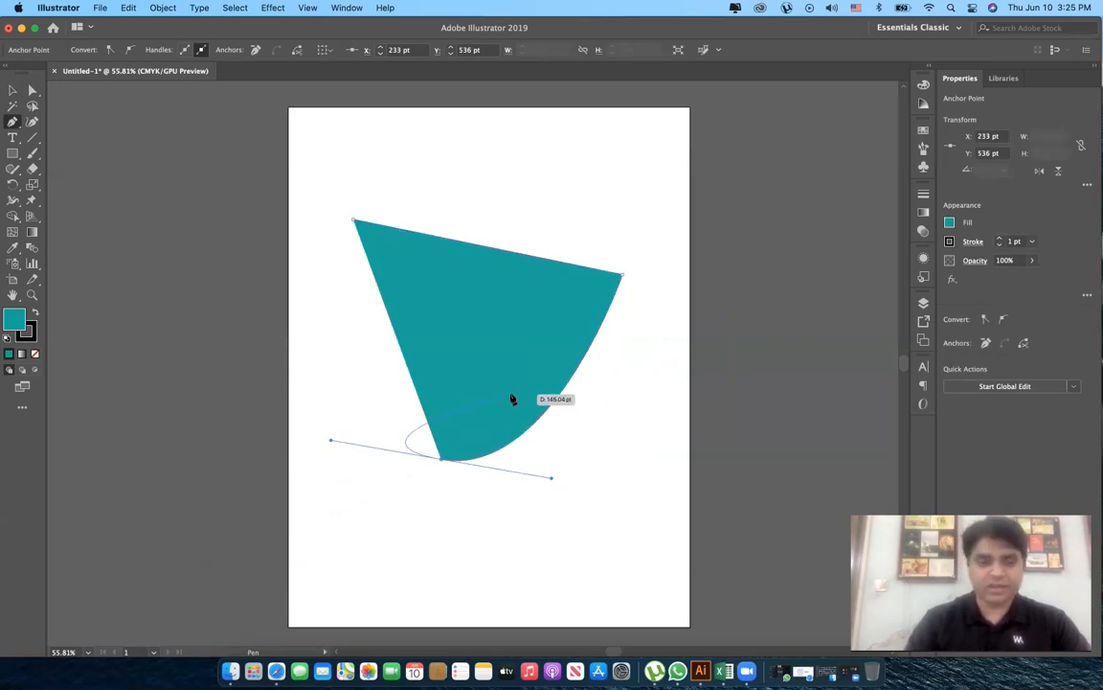
key("slash")
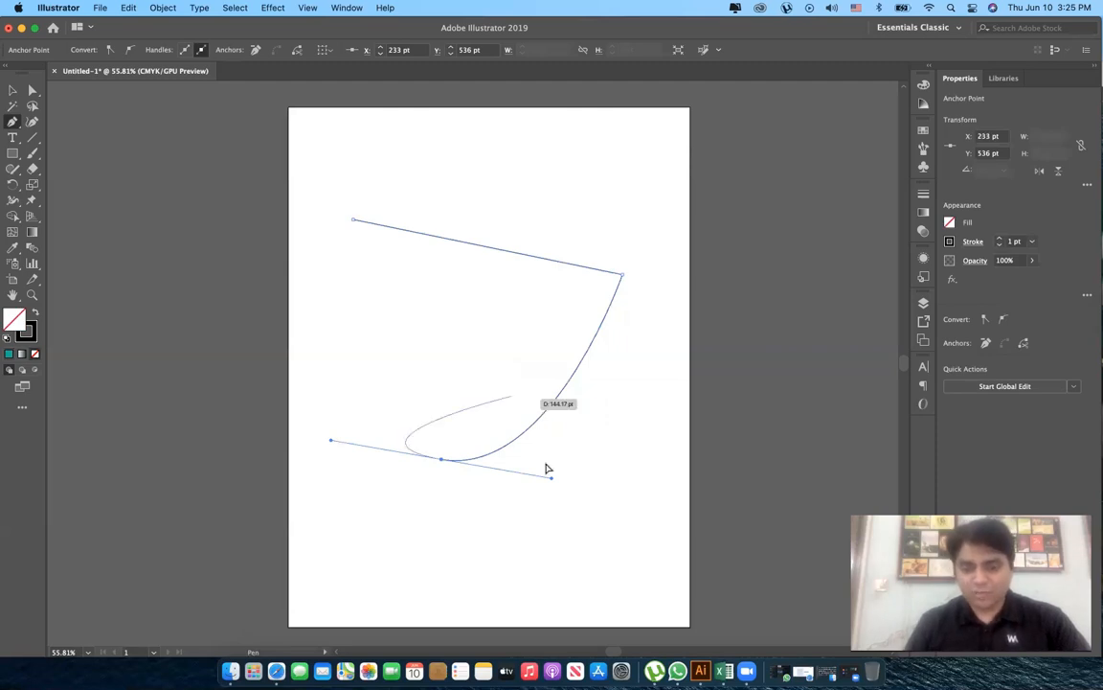
Reshape the curve into a fuller arc with its direction handle, and remove the outgoing handle from the lower anchor
left_click_drag(552, 481, 406, 436)
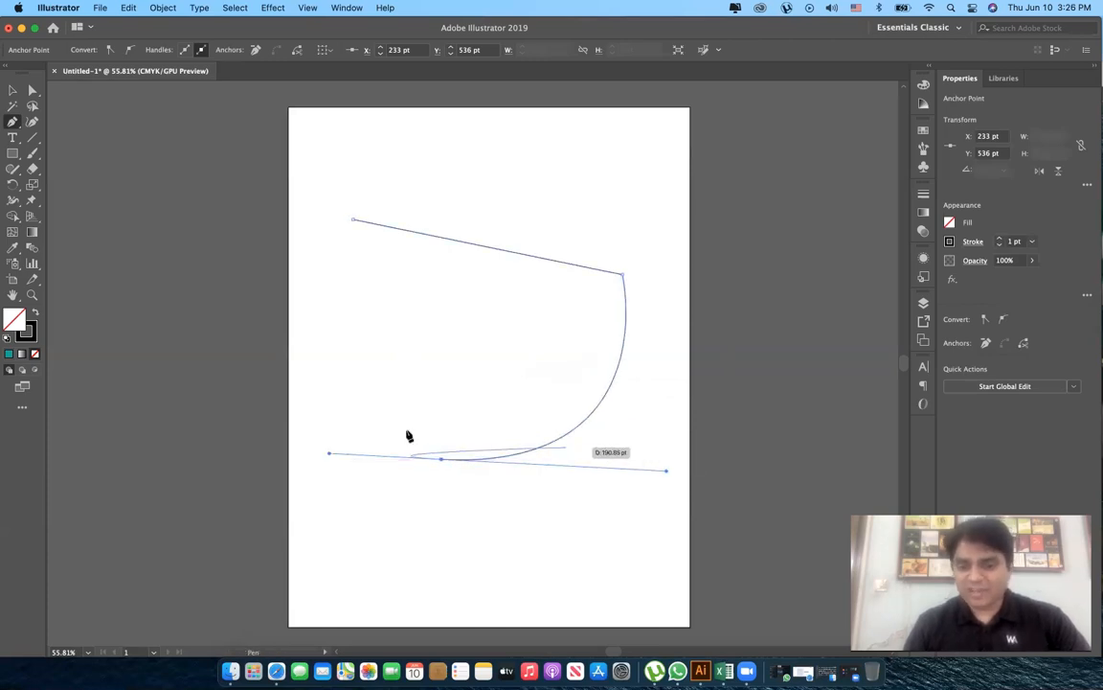
left_click(408, 339)
left_click_drag(409, 375, 441, 463)
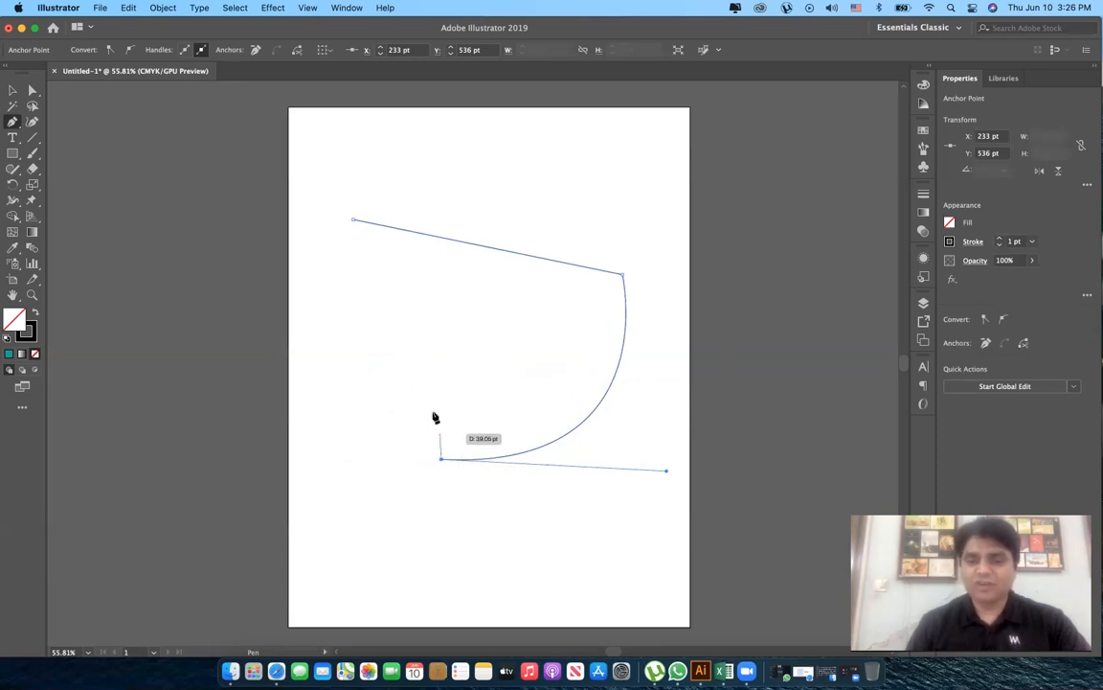
Extend the path with three straight zigzag segments and a curve to about X 99, Y 335 pt, and close it at the starting anchor
left_click(600, 192)
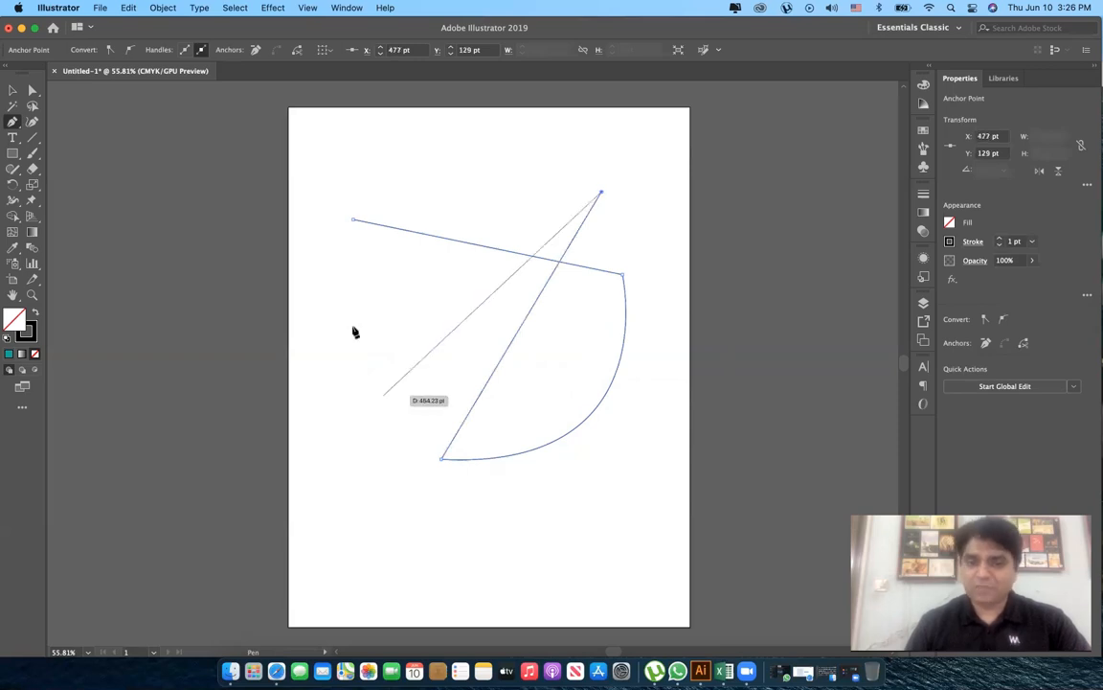
left_click(383, 394)
left_click(525, 178)
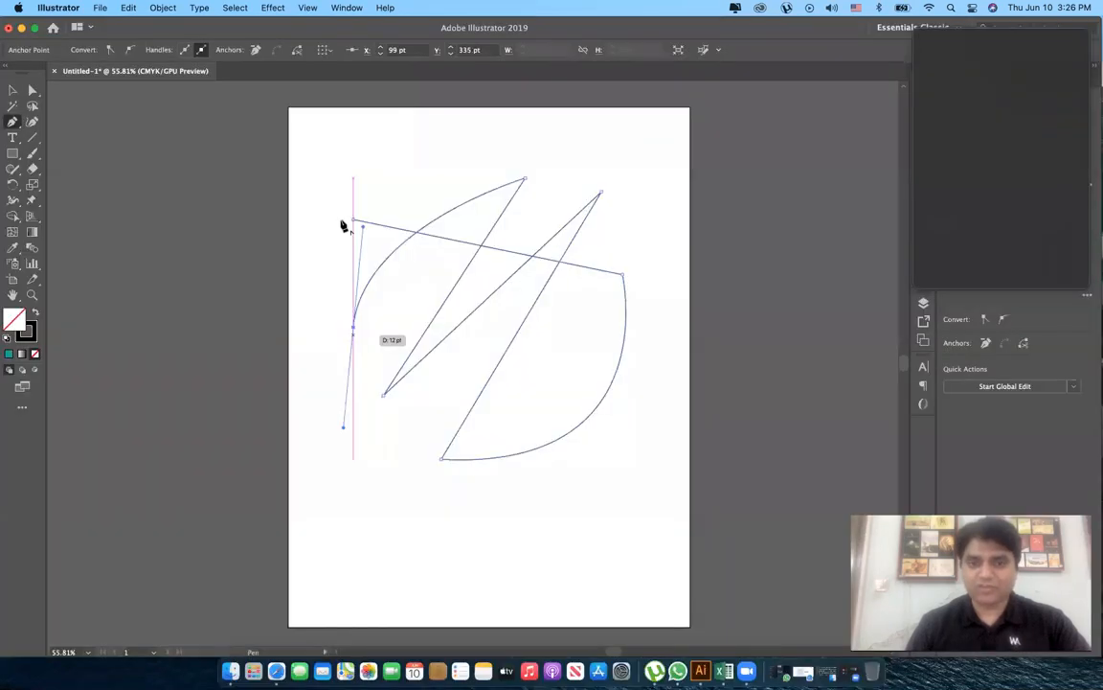
left_click(353, 219)
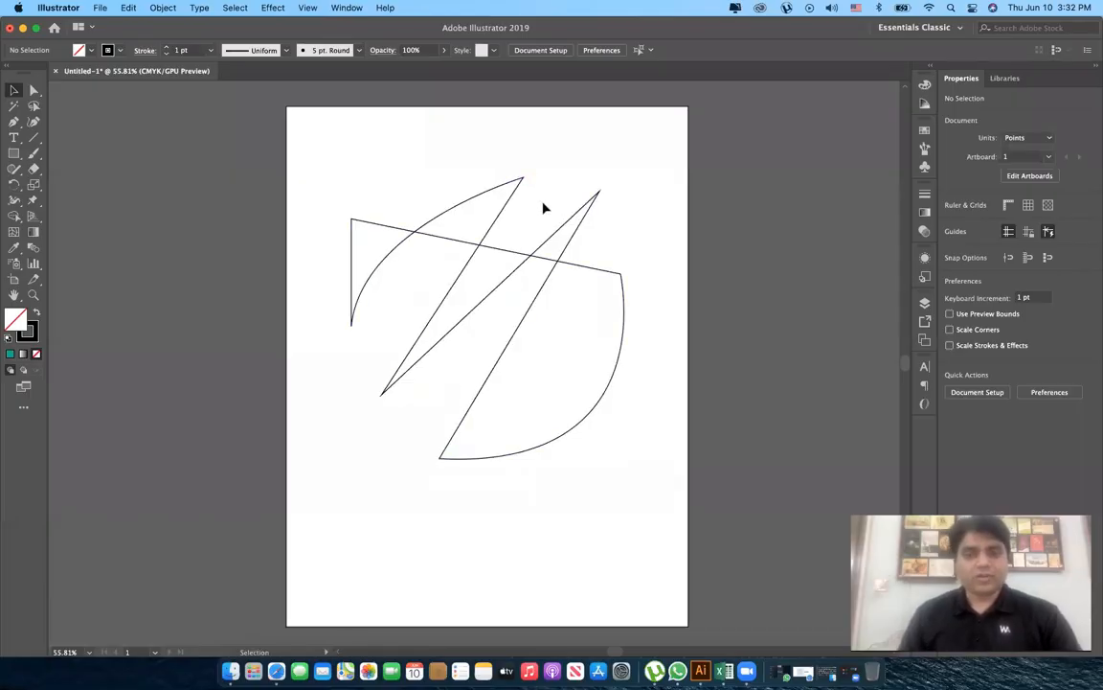
Delete the finished path and draw a rectangle about 412 × 298 pt across the middle of the artboard
left_click(514, 190)
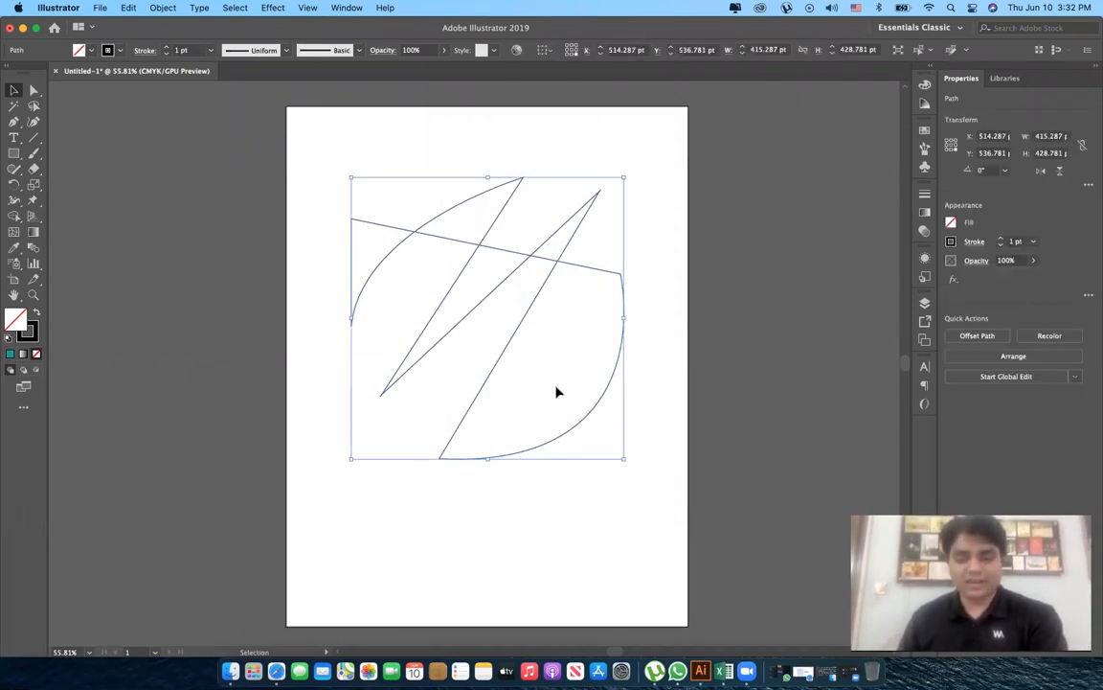
key("Delete")
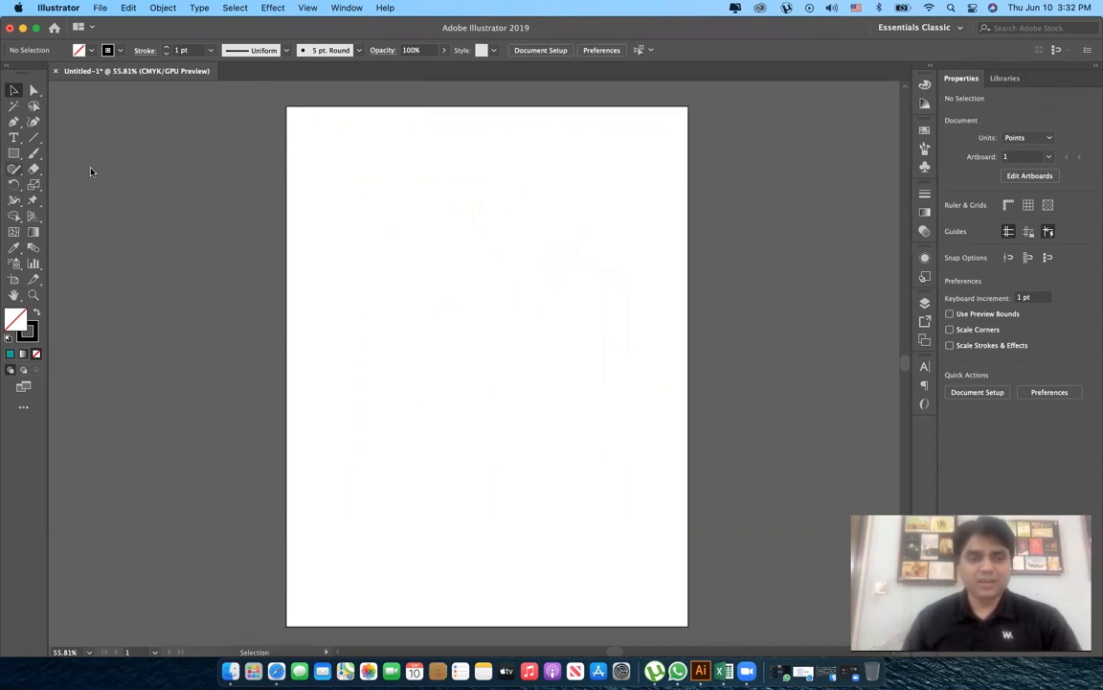
key("m")
left_click_drag(350, 229, 622, 425)
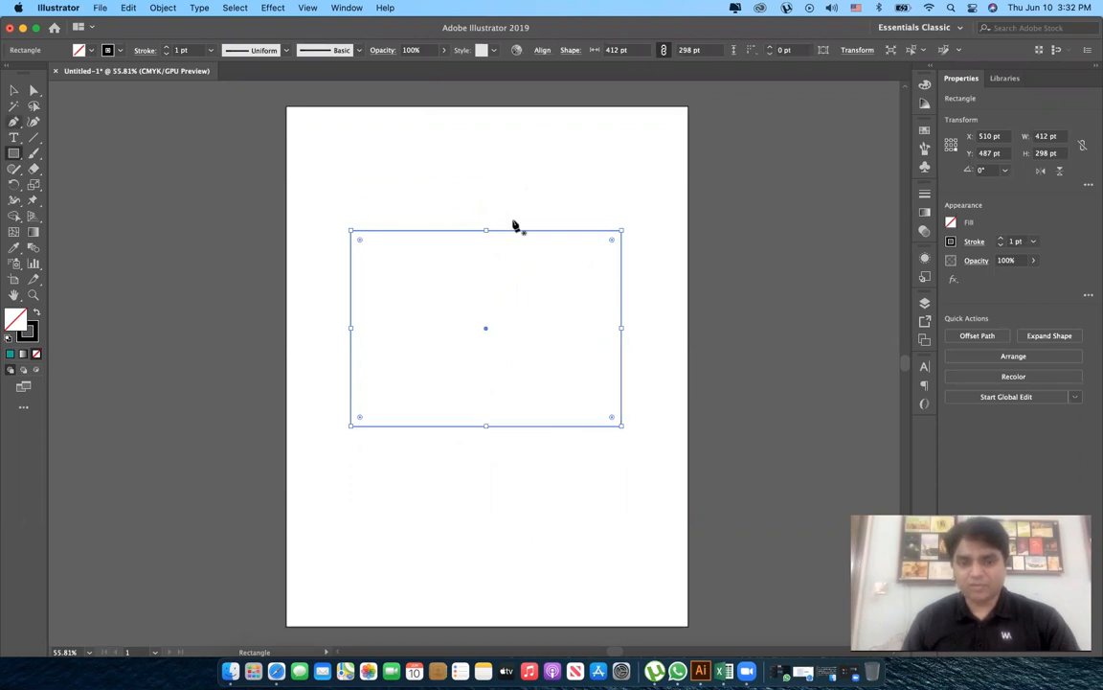
Add an anchor at the middle of the rectangle's top edge, move it down to about Y 239 pt, and undo both changes
key("p")
left_click(486, 232)
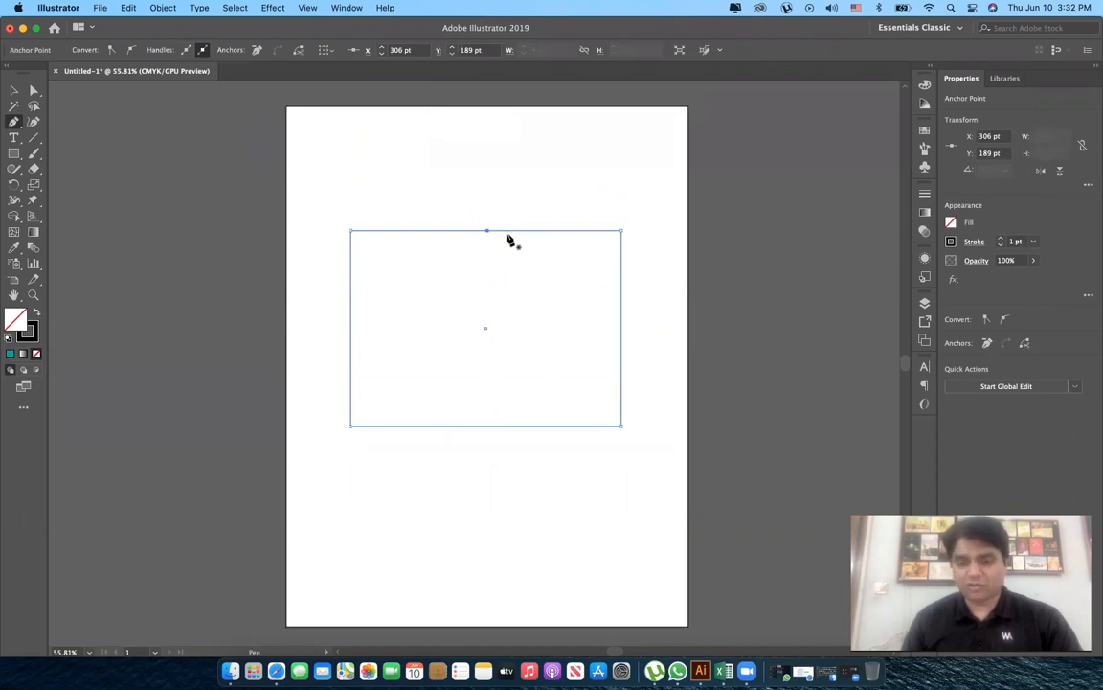
key("super")
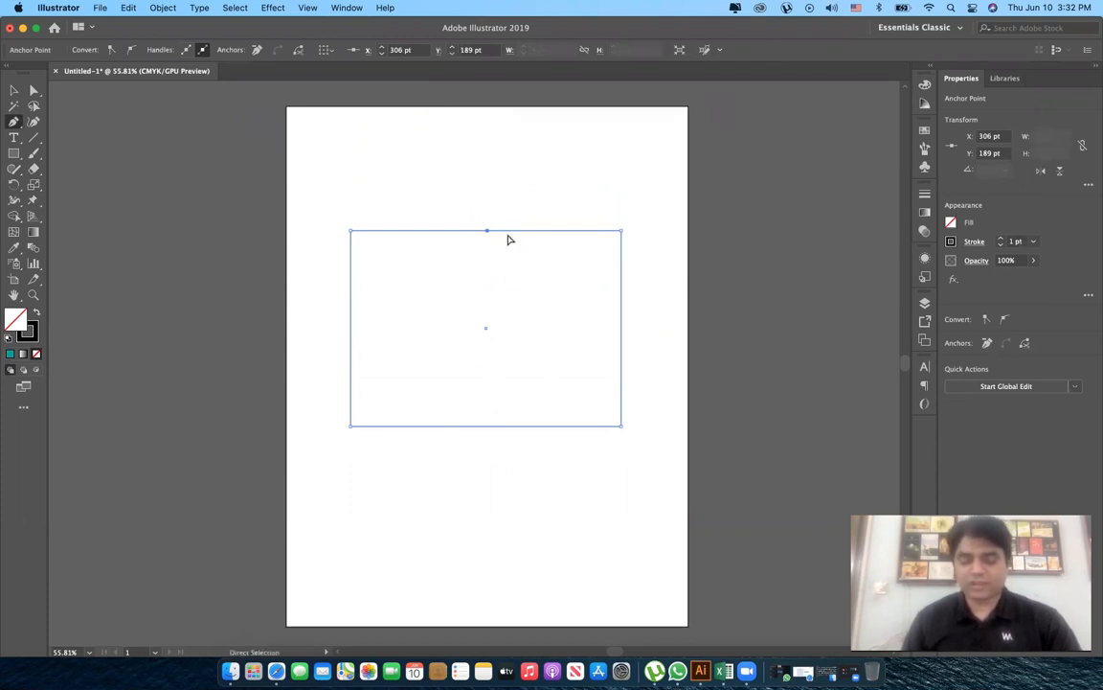
left_click_drag(486, 233, 487, 266)
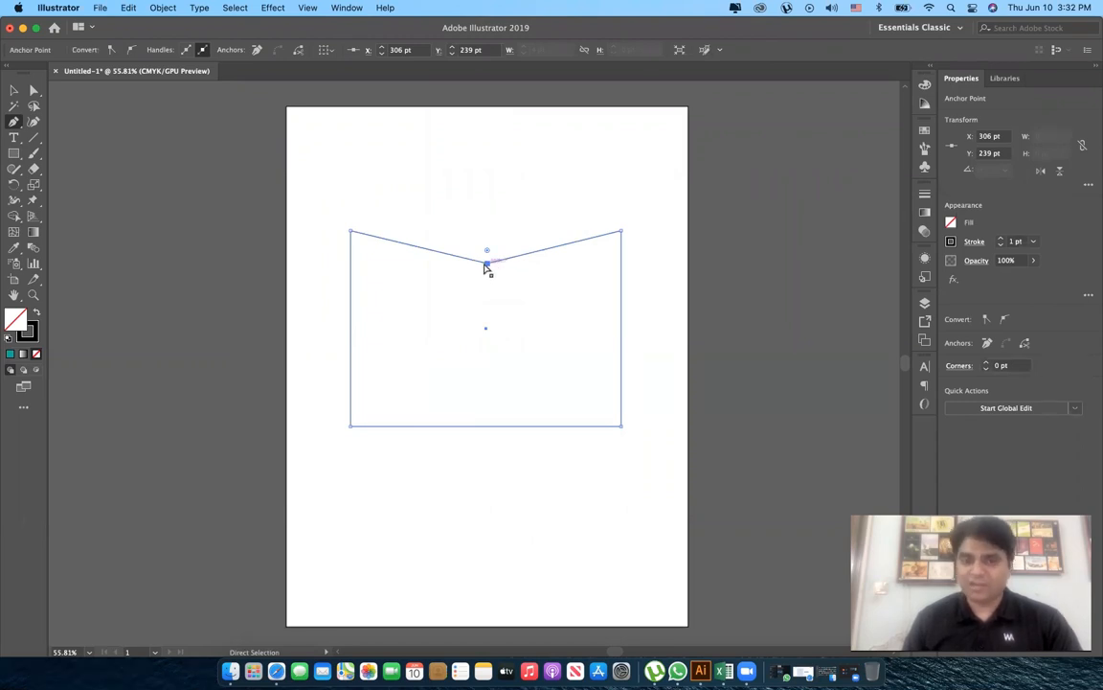
key("cmd+z")
key("cmd+z")
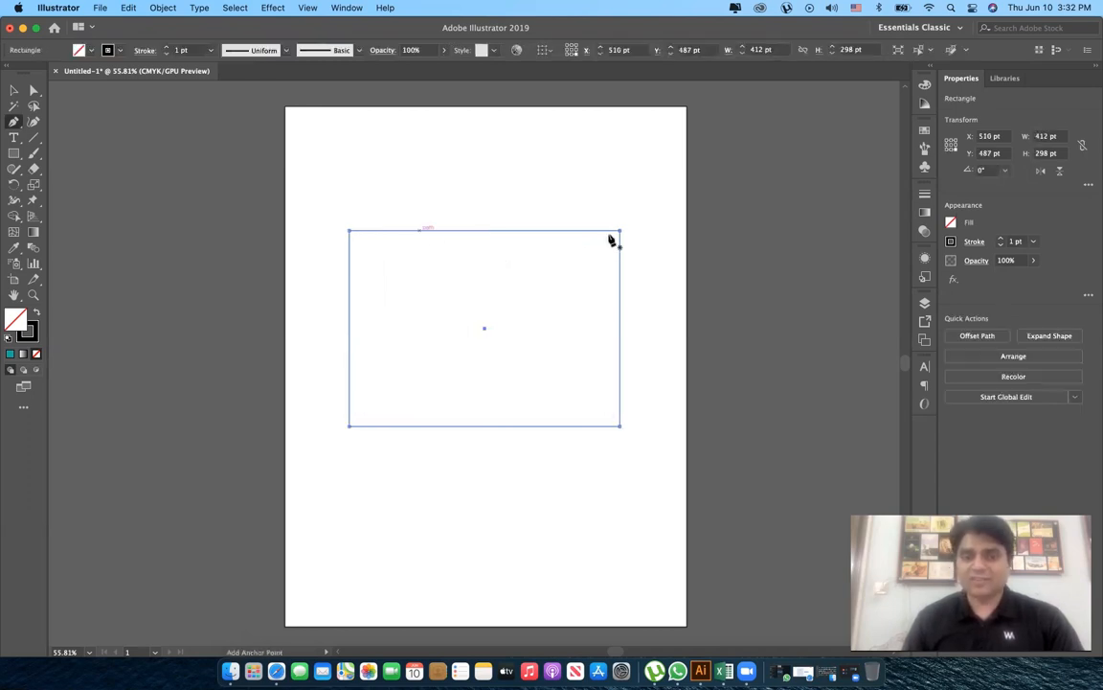
Draw an upward-arching curve above the rectangle, starting at about X 93, Y 134 pt and ending in a smooth anchor
left_click(346, 195)
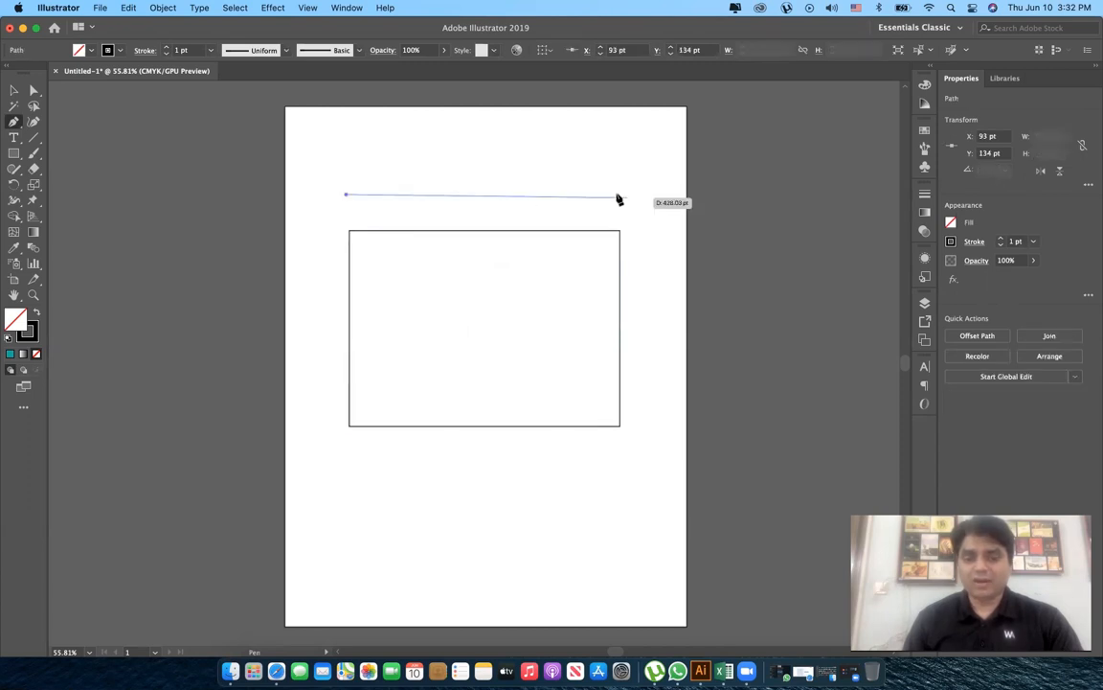
left_click_drag(617, 194, 752, 280)
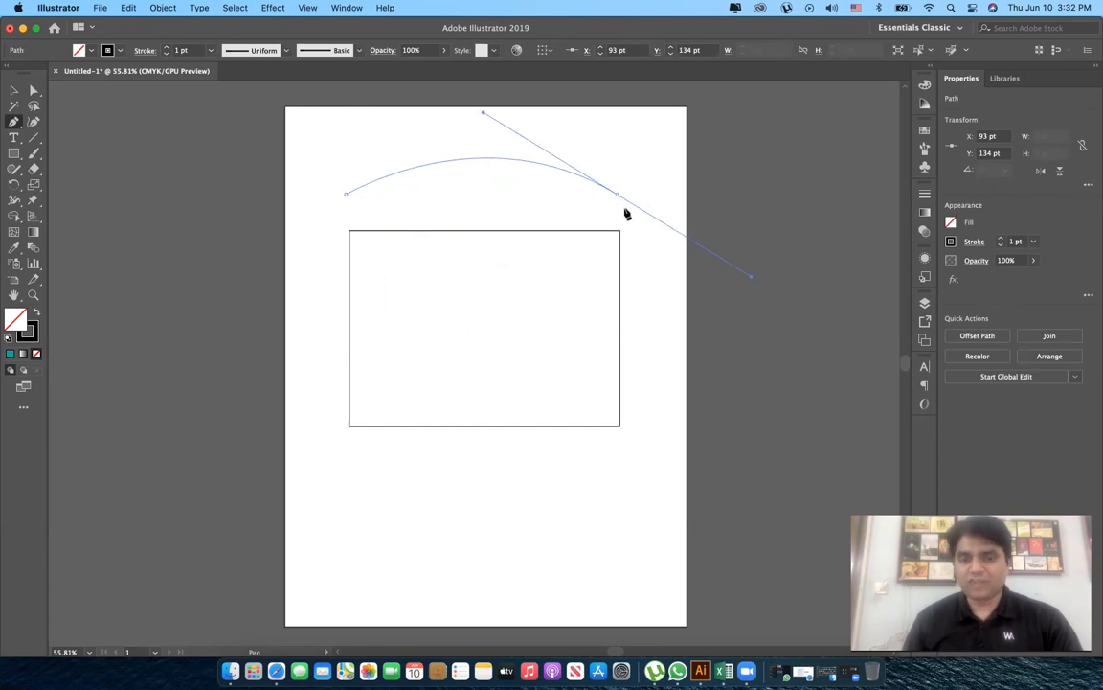
Undo the curve drawn above the rectangle, keeping only the rectangle on the artboard
key("super+z")
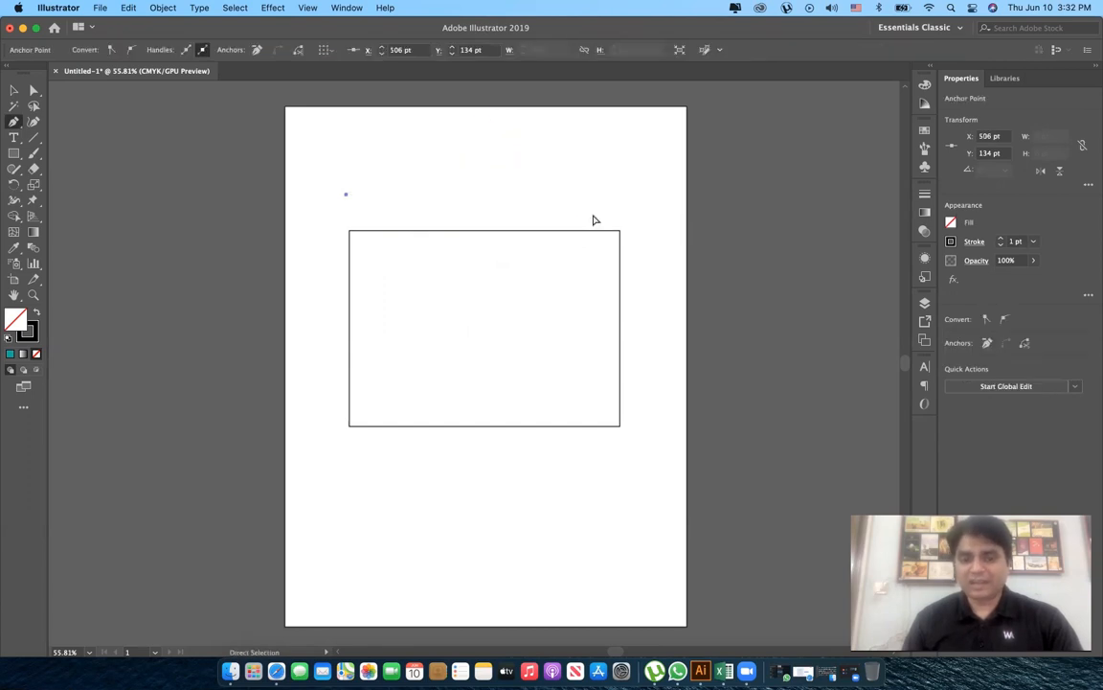
key("super+z")
key("super+z")
key("super+shift+z")
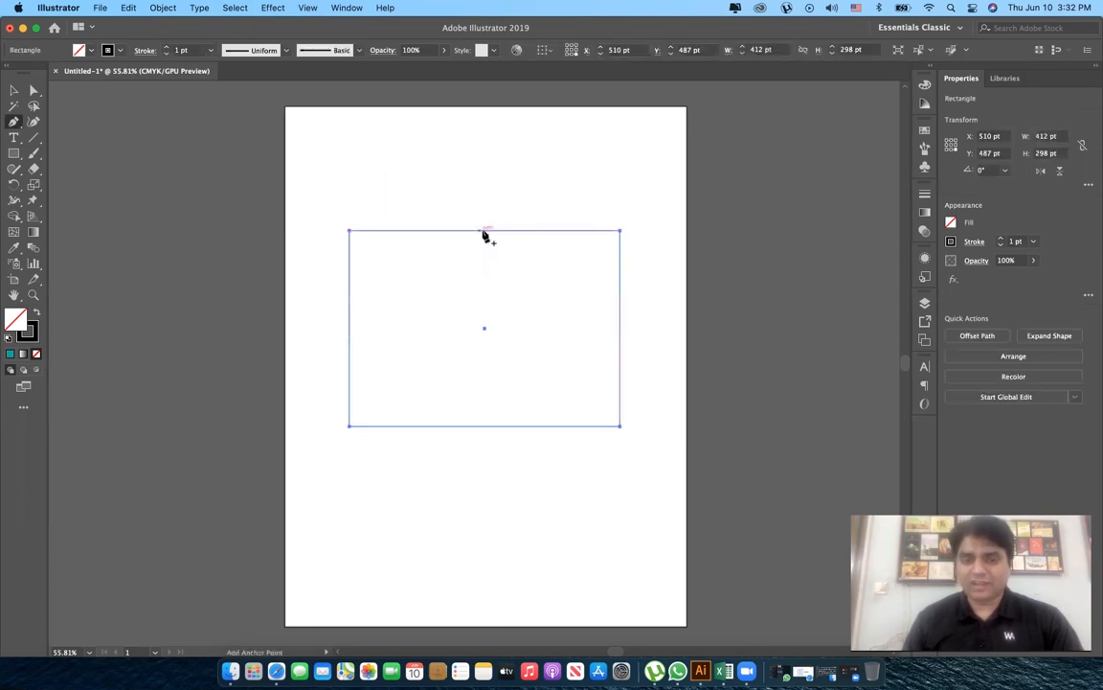
Add an anchor at the middle of the rectangle's top edge, and shape that edge into a symmetric downward curve with lengthened handles
left_click(487, 231)
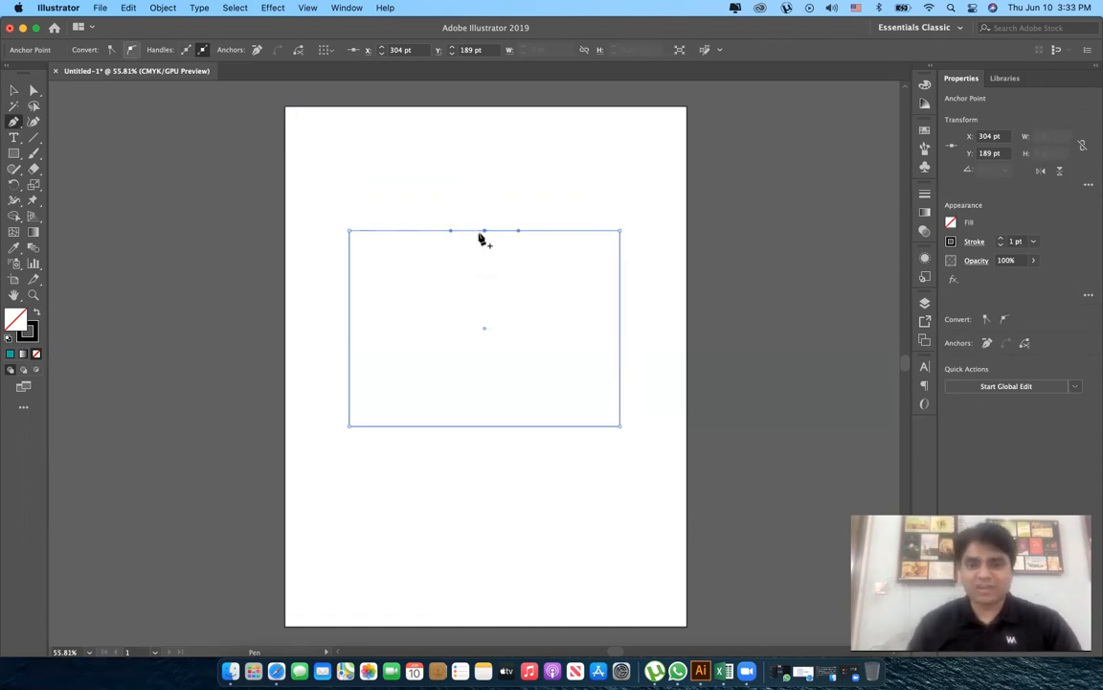
left_click_drag(483, 254, 582, 284)
left_click_drag(452, 256, 405, 265)
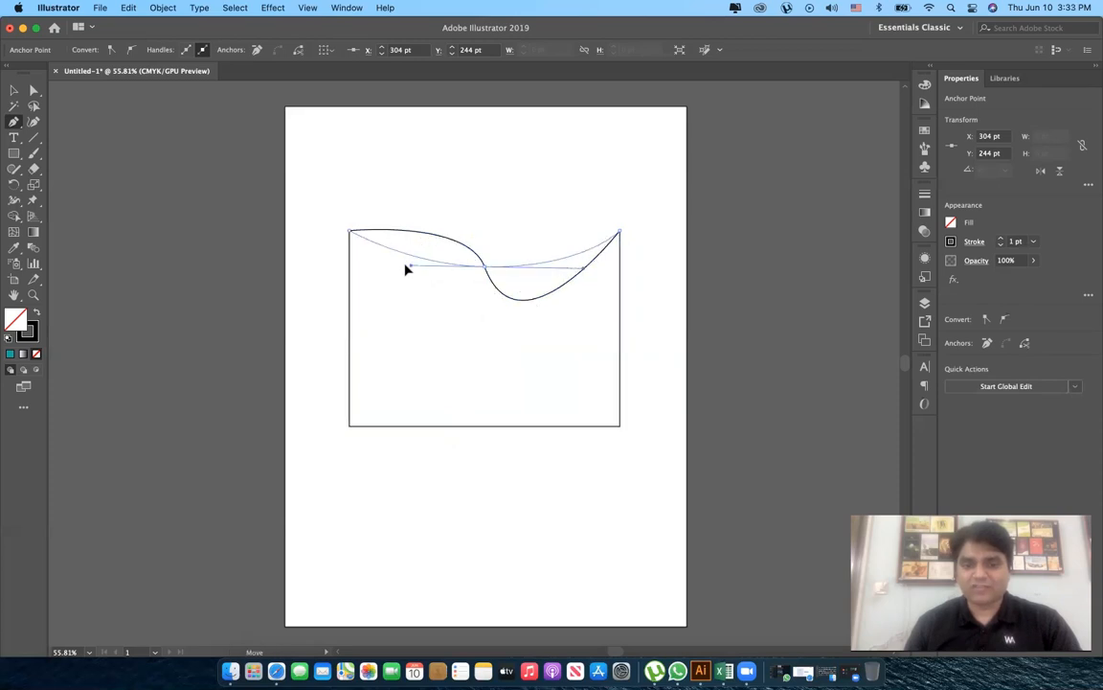
mouse_move(487, 270)
left_mouse_down()
mouse_move(482, 315)
mouse_move(485, 279)
left_mouse_up()
Add an anchor at the middle of the bottom edge, move it up to about Y 436 pt, and lengthen its handles into a smooth arch
left_click(484, 426)
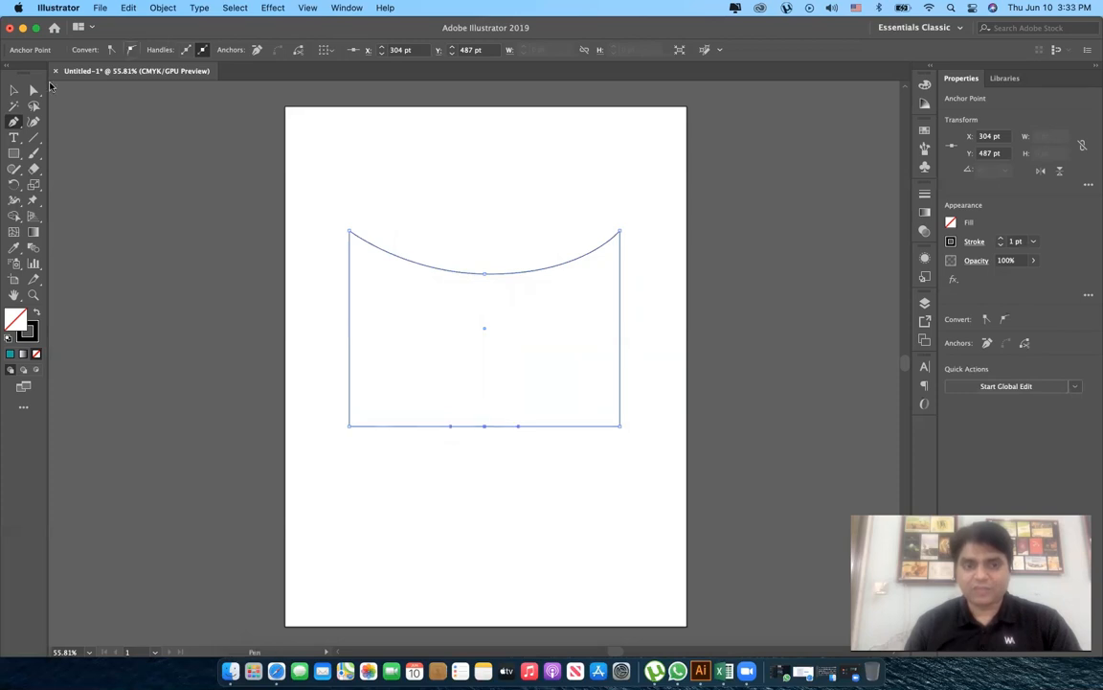
left_click(37, 91)
left_click_drag(485, 428, 327, 410)
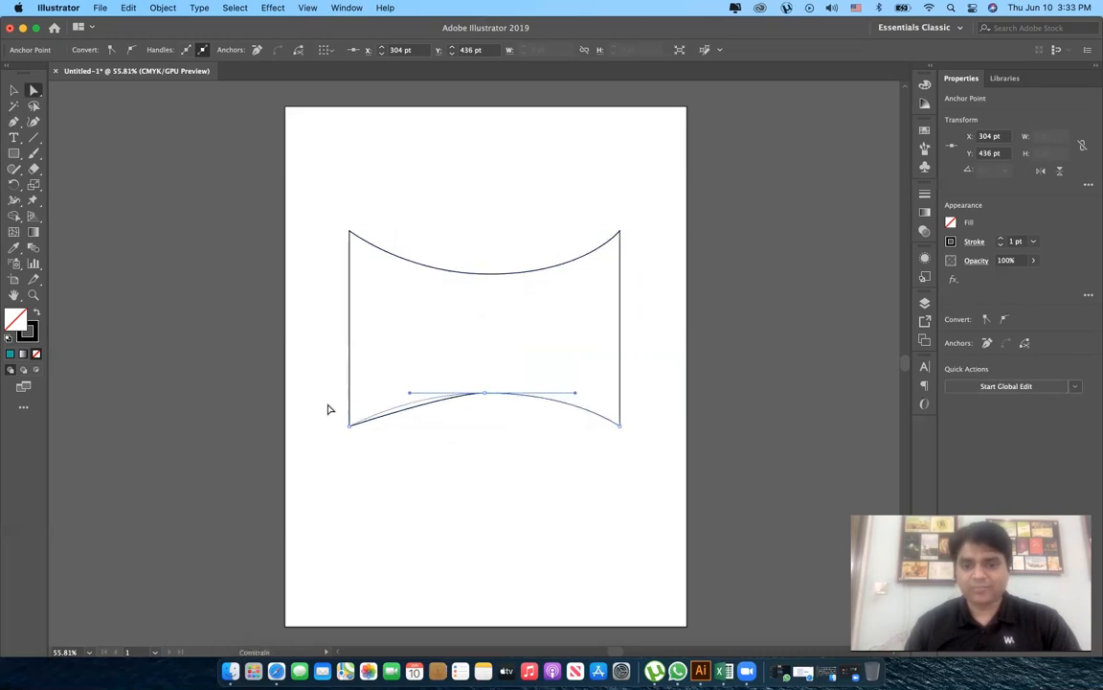
key("v")
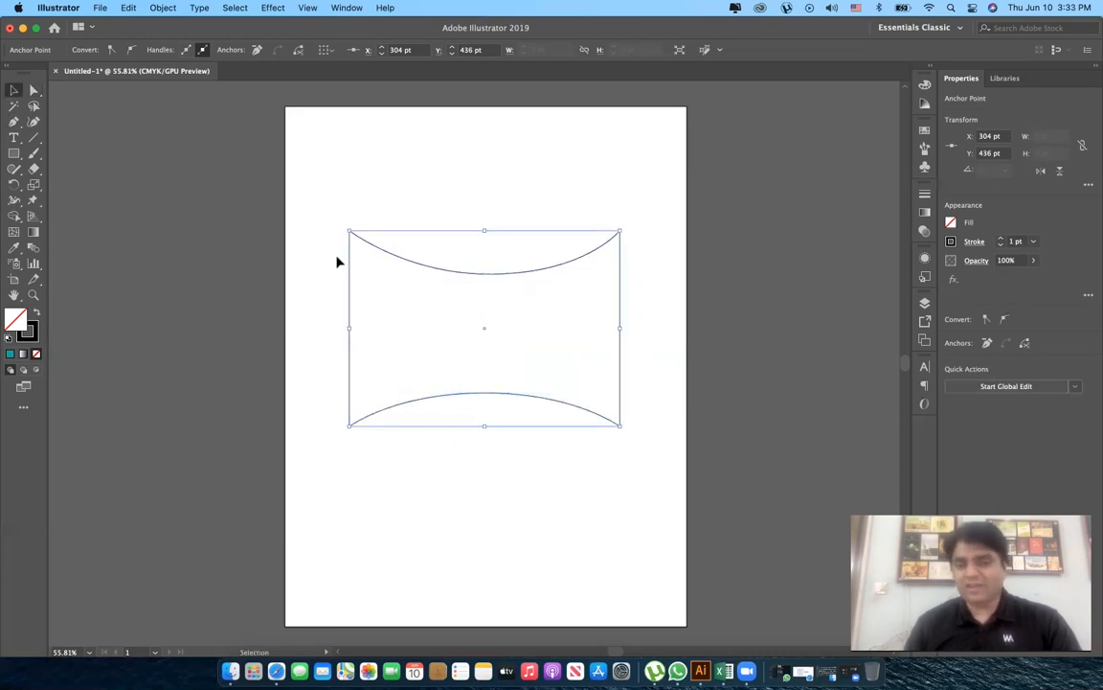
Fill the curved shape with bright red
left_click(551, 279)
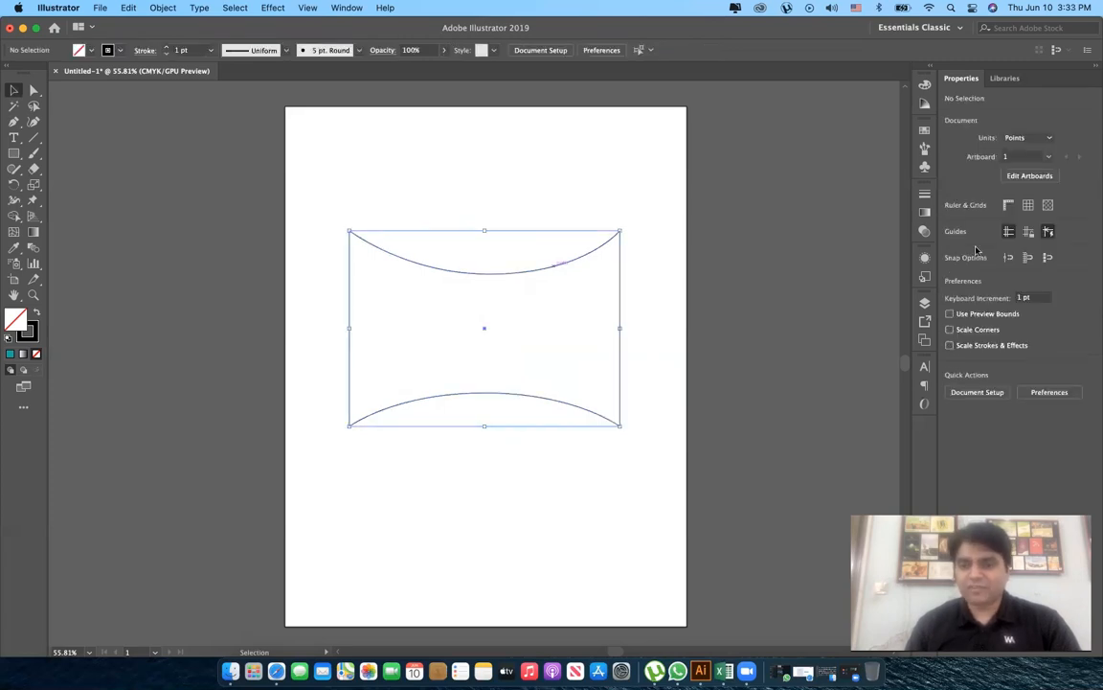
left_click(951, 223)
left_click(855, 272)
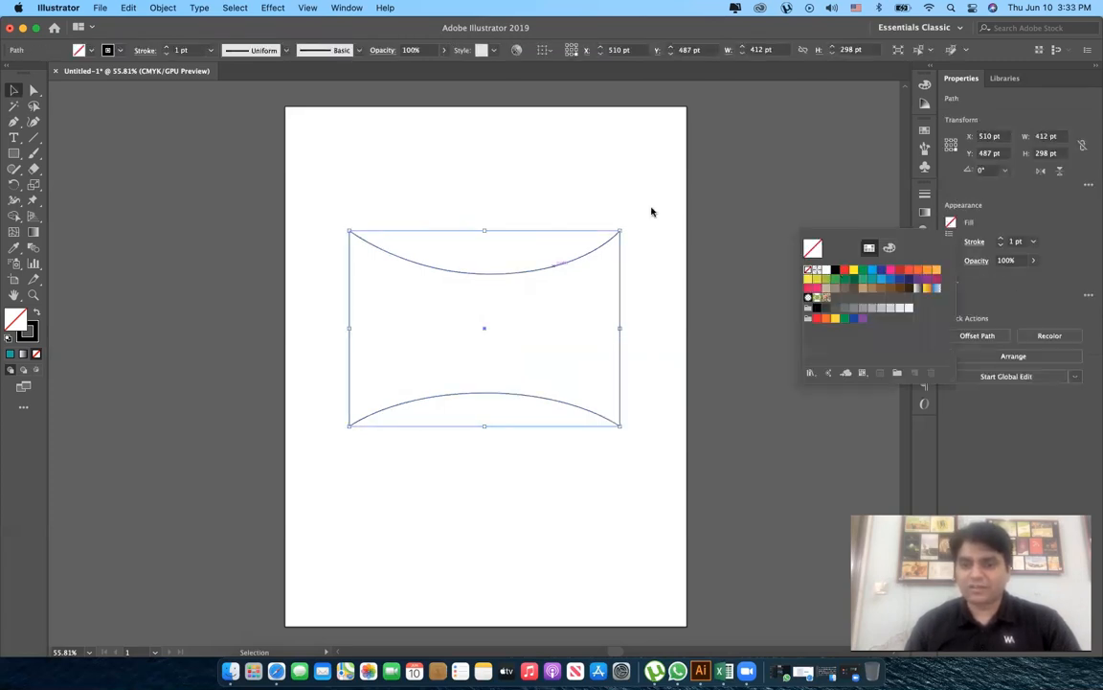
Duplicate the red shape in front of the original and resize the copy to about 460 × 258 pt
left_click(689, 340)
left_click_drag(613, 246, 725, 246)
left_click_drag(598, 311, 485, 243)
left_click_drag(618, 328, 635, 328)
Fill the front copy with a darker red and deselect it
left_click(950, 223)
left_click(900, 271)
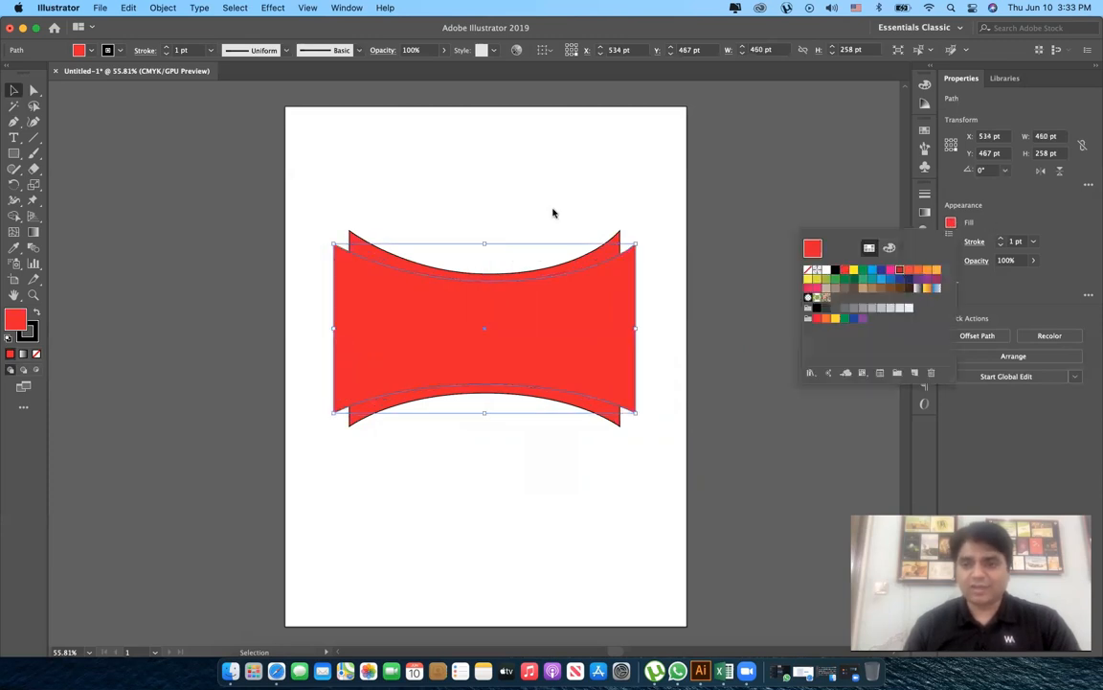
left_click(551, 193)
left_click(551, 199)
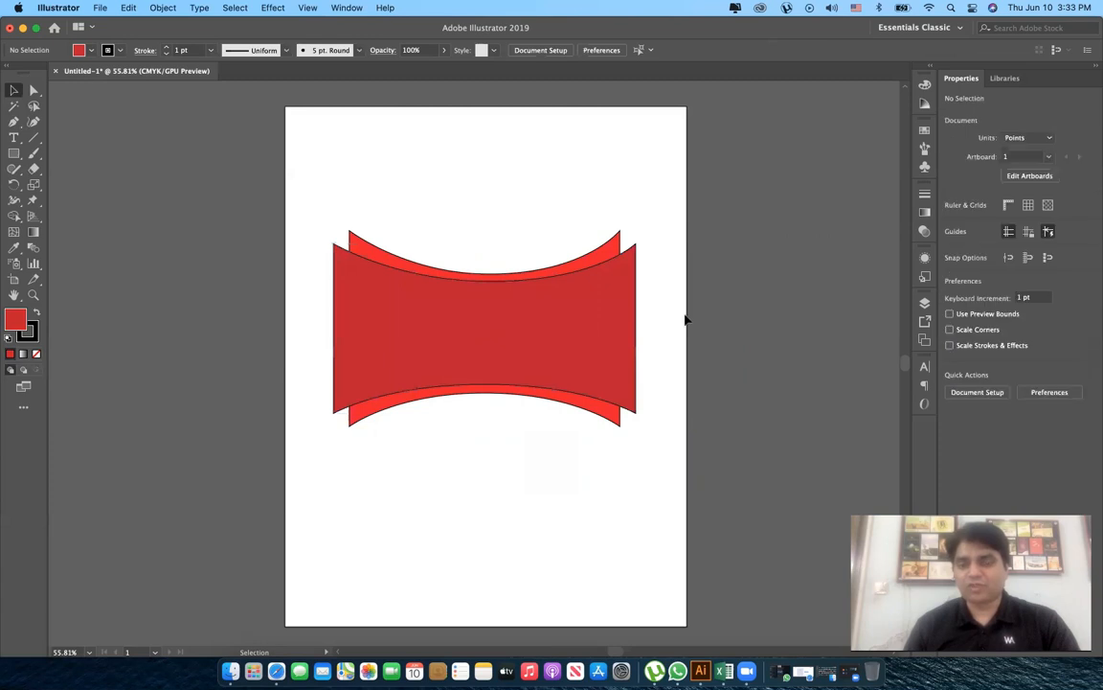
Select both red shapes and stretch them taller together
key("super+a")
left_click_drag(483, 232, 494, 212)
left_click(588, 188)
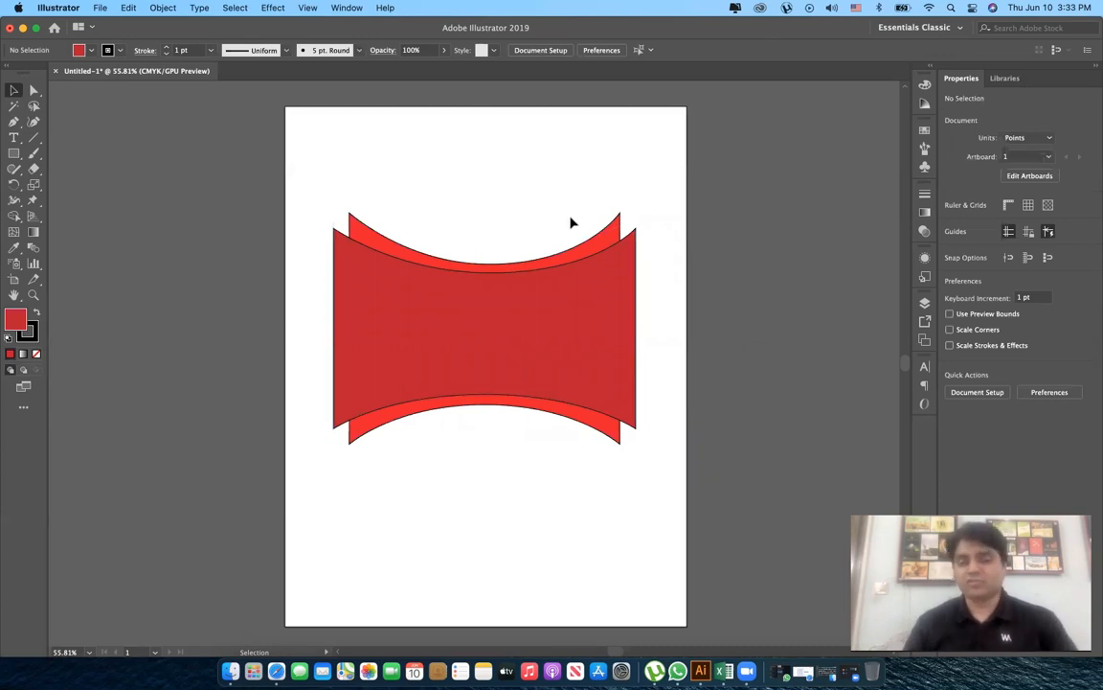
Delete both shapes, and place the rounded lowercase "my" logo image from the Finder's Downloads folder on the artboard
key("super+a")
key("Delete")
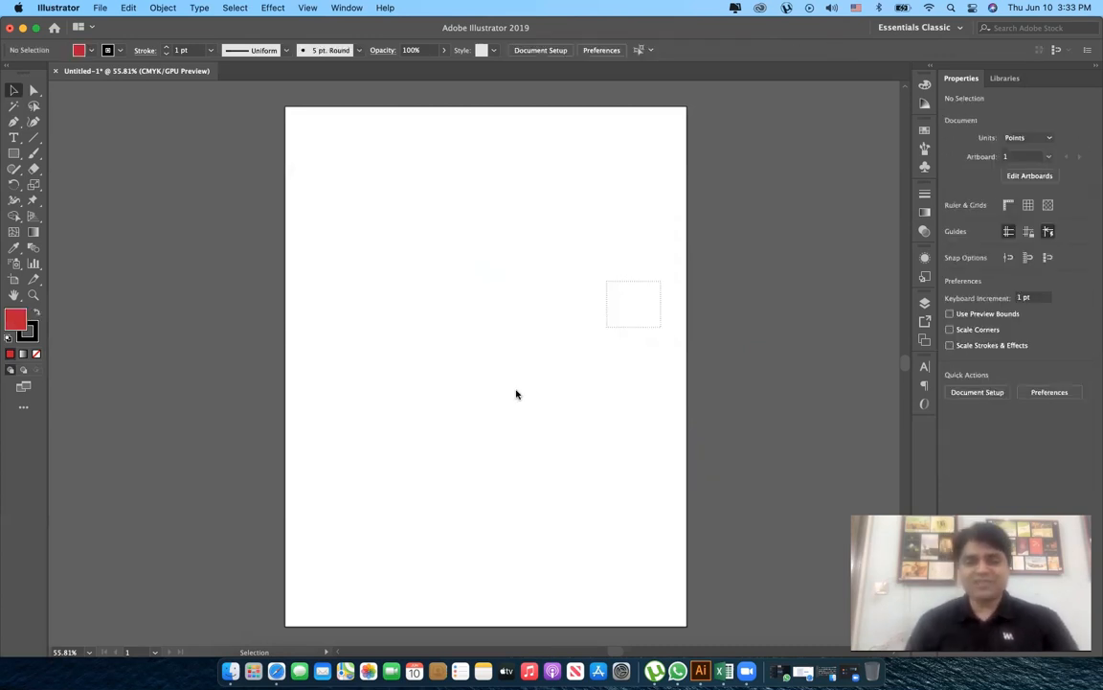
key("ctrl+Up")
left_click(212, 286)
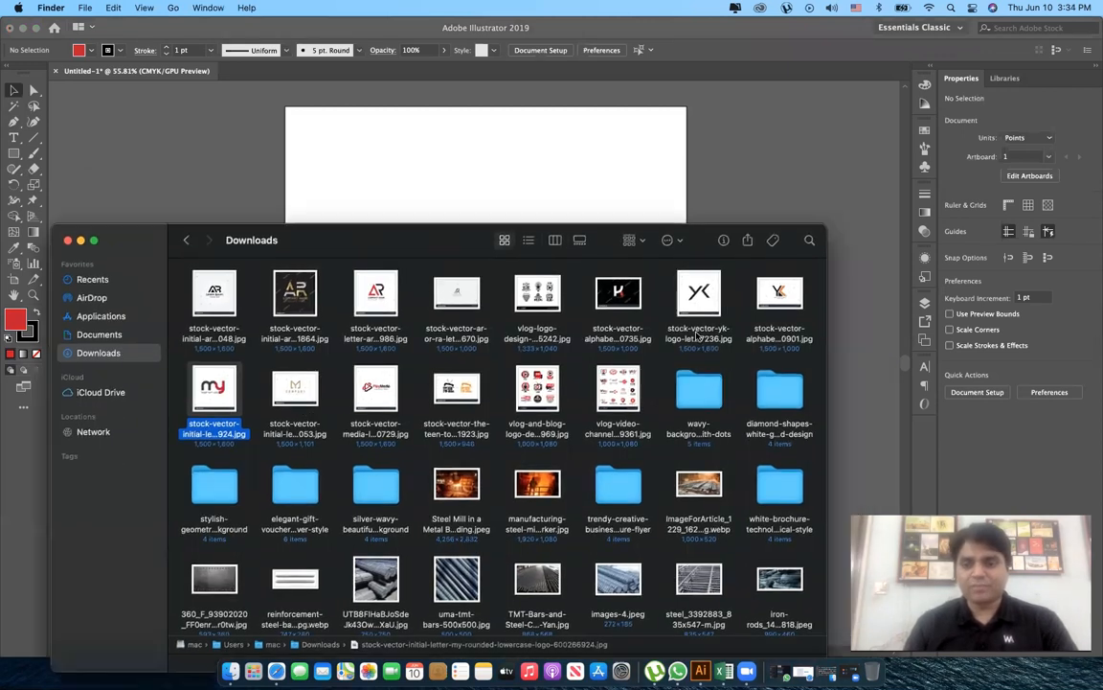
left_click_drag(281, 342, 500, 176)
left_click_drag(448, 230, 463, 344)
Examine the placed "my" logo at closer range and the tracing option offered for the linked image
key("z")
left_click_drag(452, 288, 572, 342)
key("super+space")
left_click_drag(518, 302, 590, 337)
key("super+space")
left_click(508, 341, "alt")
left_click(507, 338)
key("super+space")
left_click(470, 352, "alt")
left_click(699, 341)
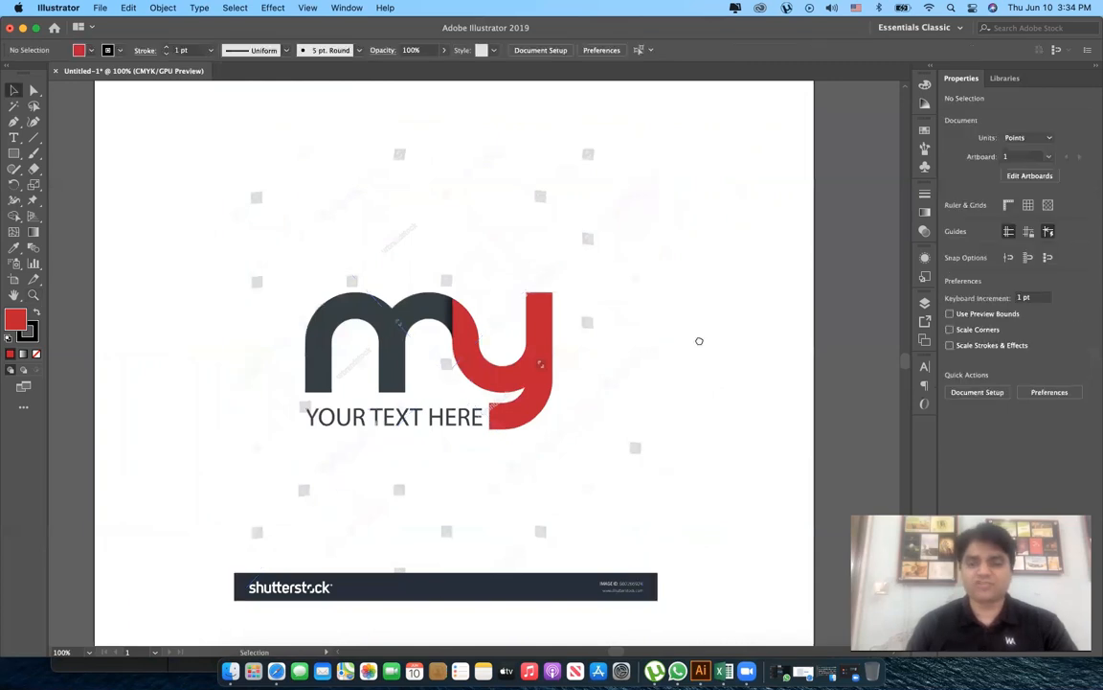
scroll(699, 341, "left", 3)
scroll(699, 341, "down", 2)
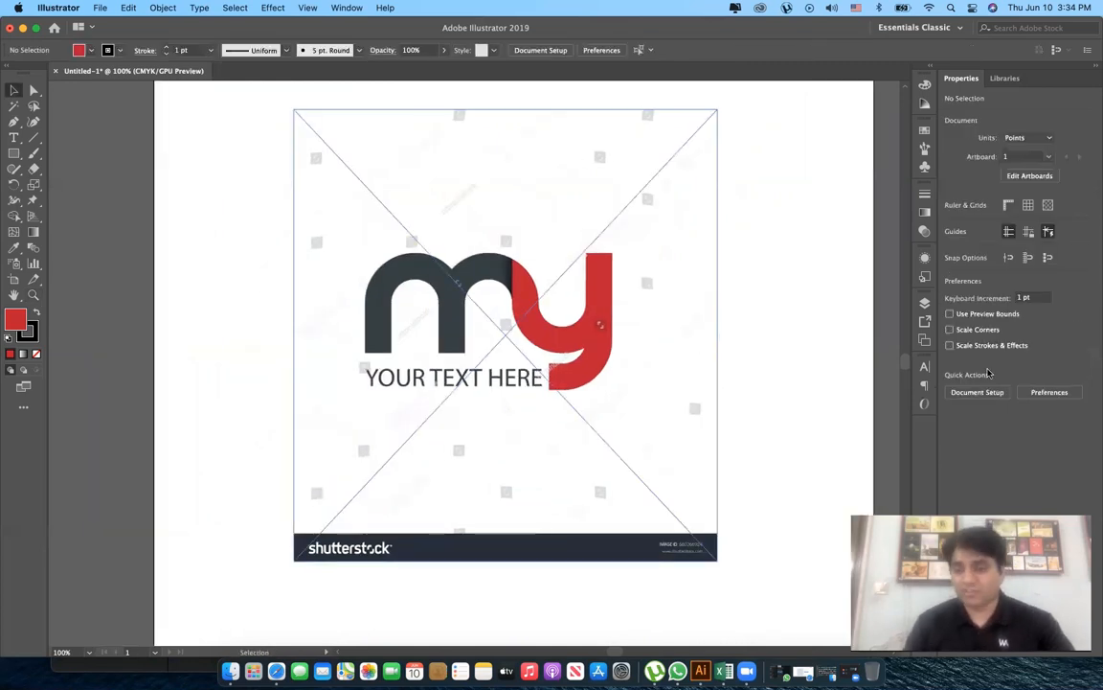
left_click(541, 288)
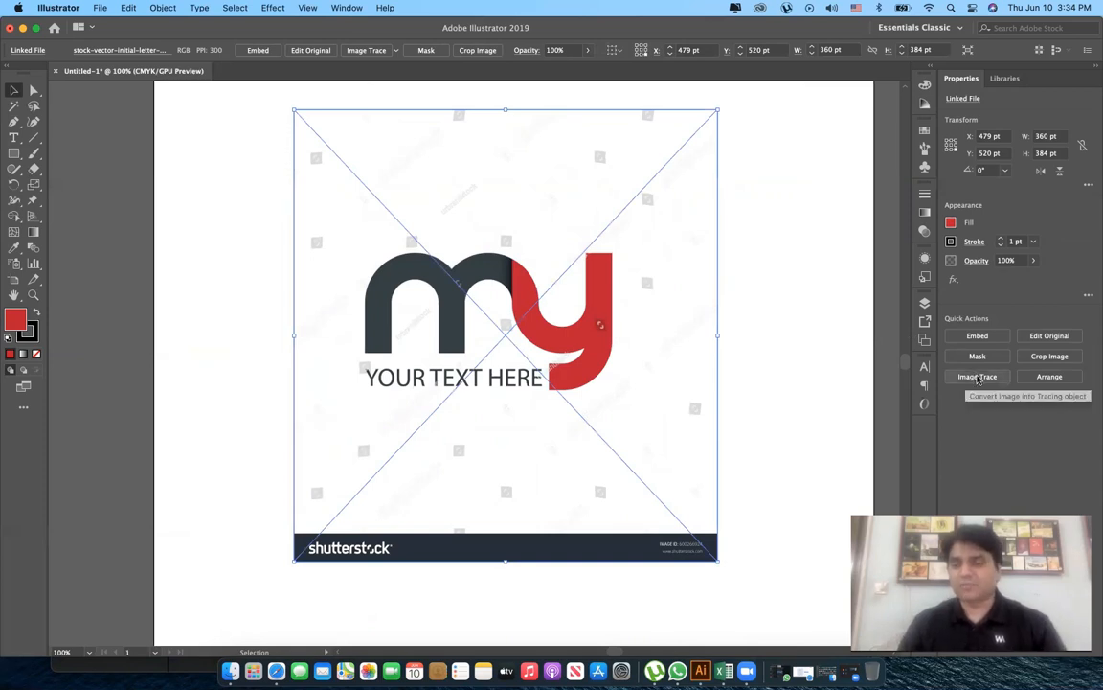
key("shift+super+a")
Start tracing the m with the Pen tool along its left leg's base and outer edge, curving to about X 200, Y 264 pt
key("z")
left_click_drag(450, 289, 613, 357)
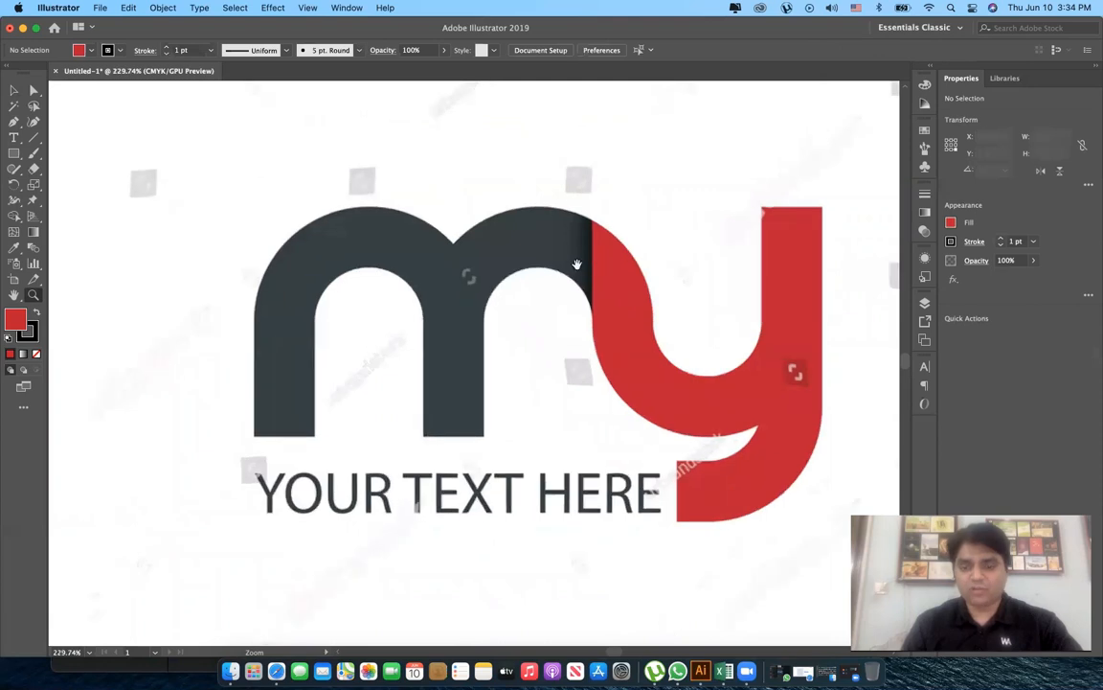
key("v")
scroll(581, 267, "right", 1)
key("p")
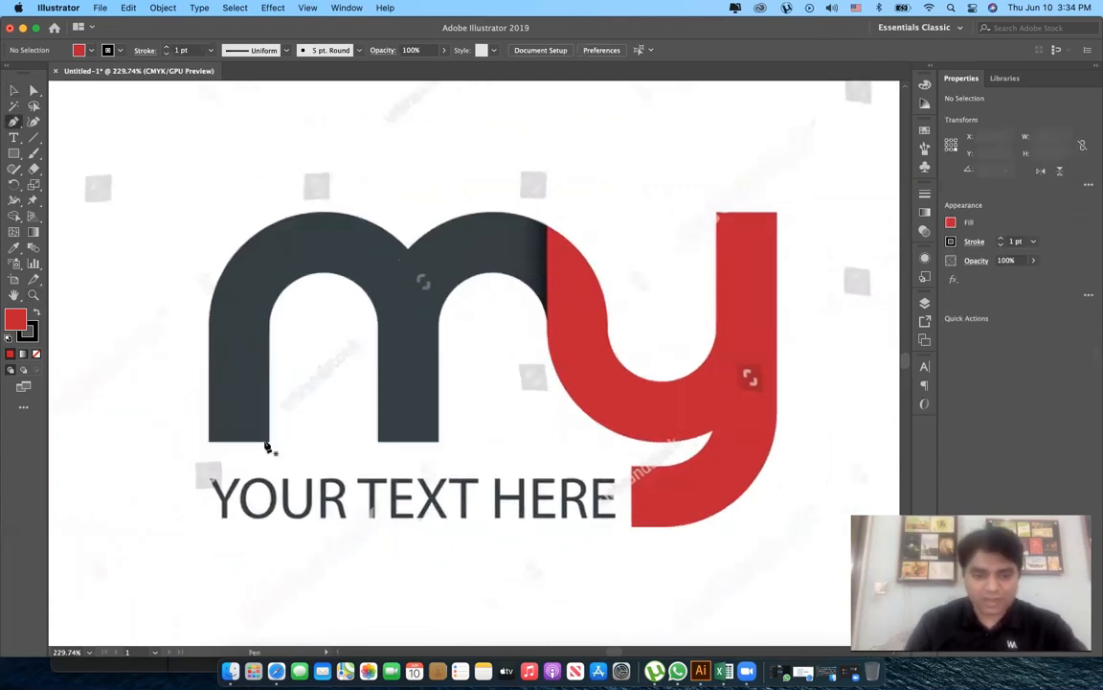
left_click(209, 444)
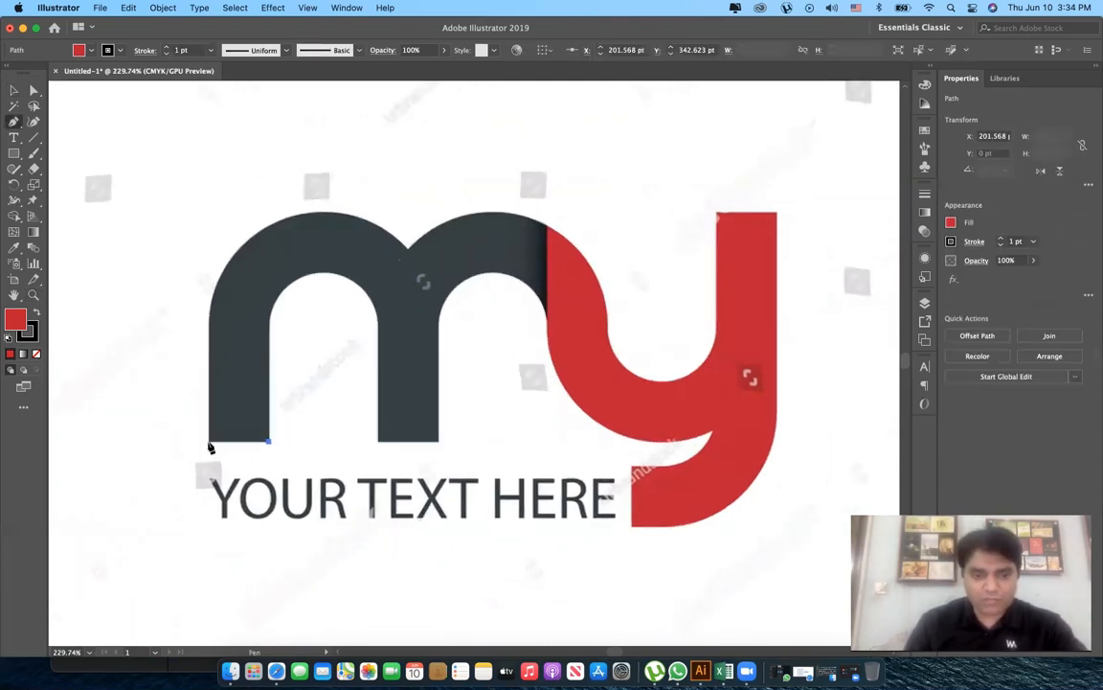
left_click(208, 341)
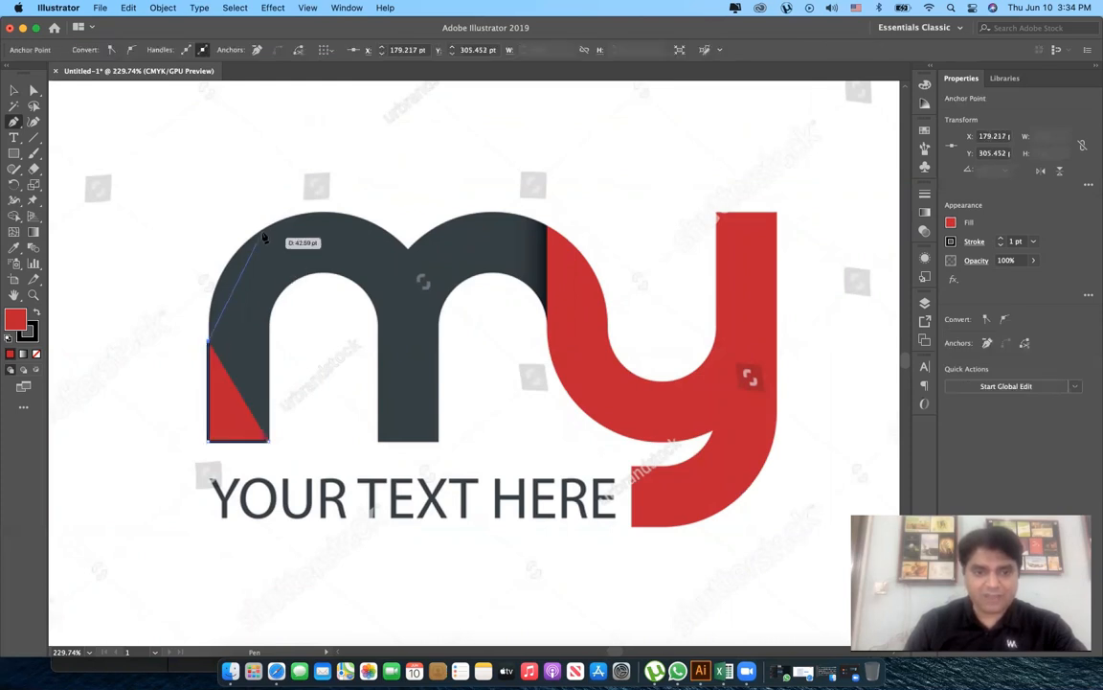
left_click_drag(267, 228, 329, 198)
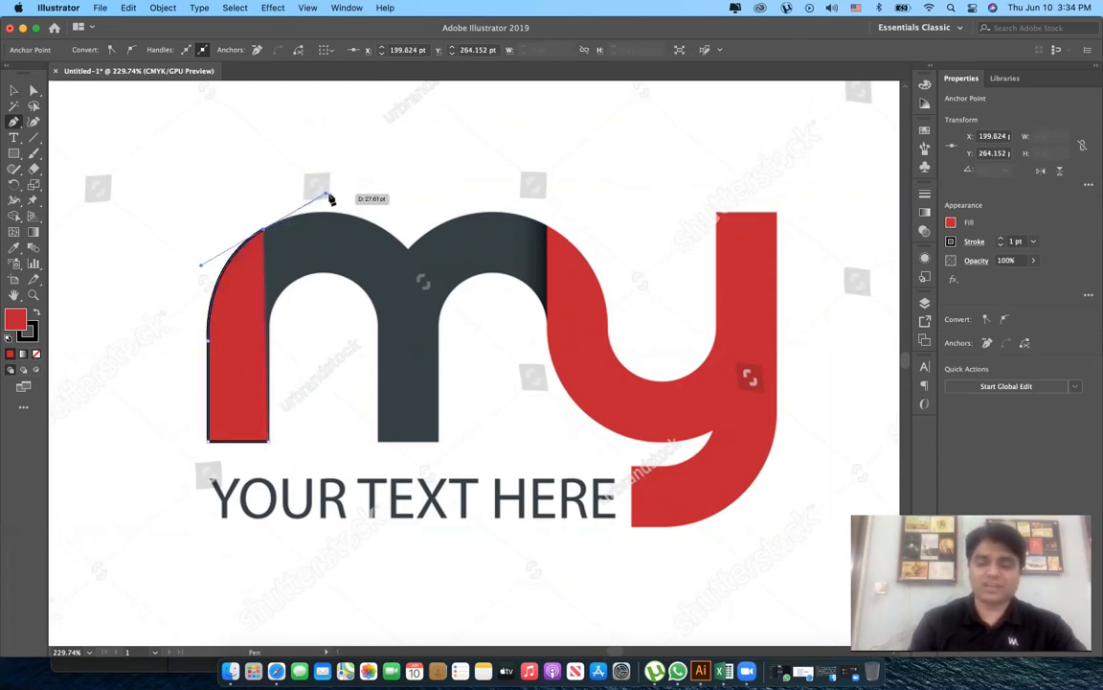
Set the path to no stroke and no fill, and continue it over the m's first arch to the notch between the arches
key("x")
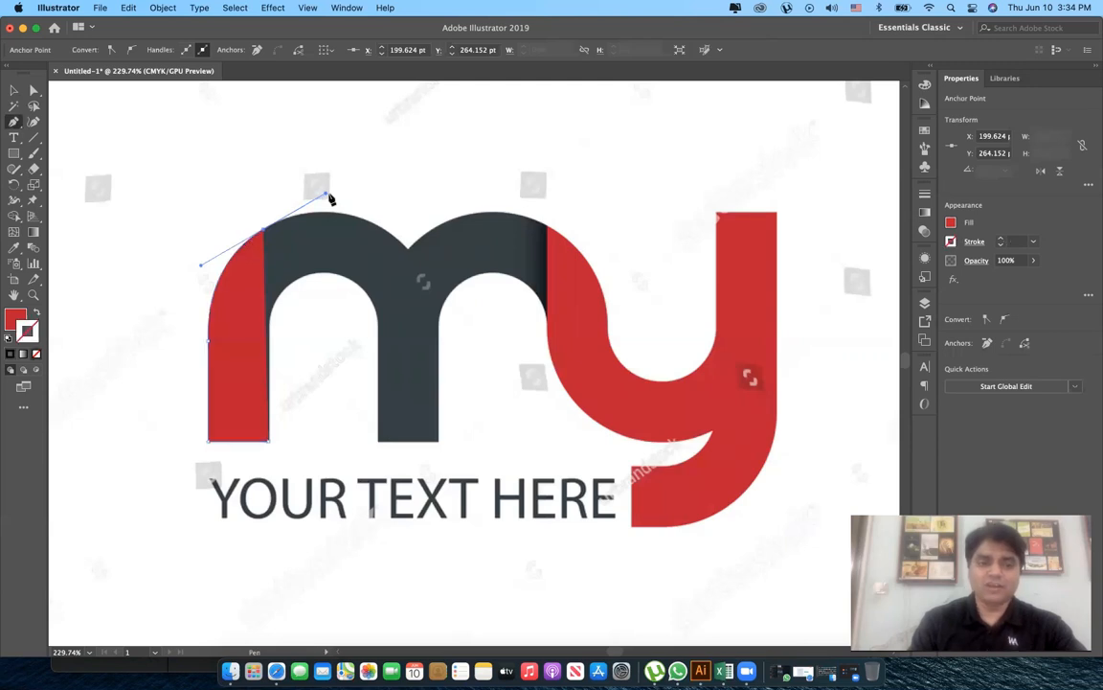
key("/")
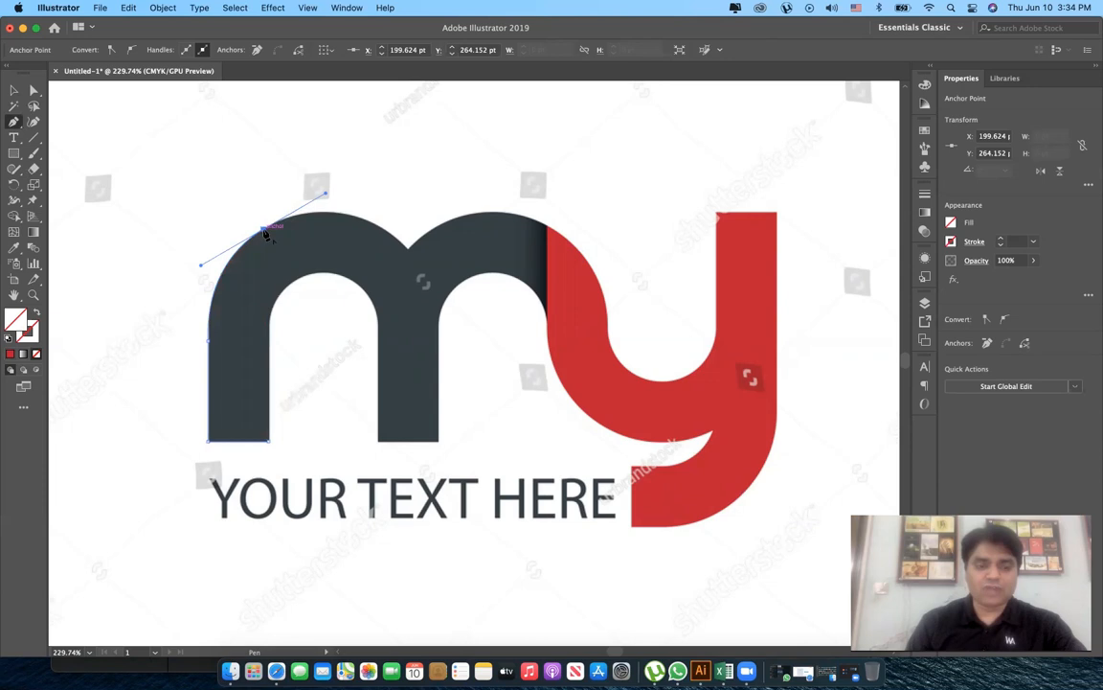
left_click_drag(266, 233, 435, 251)
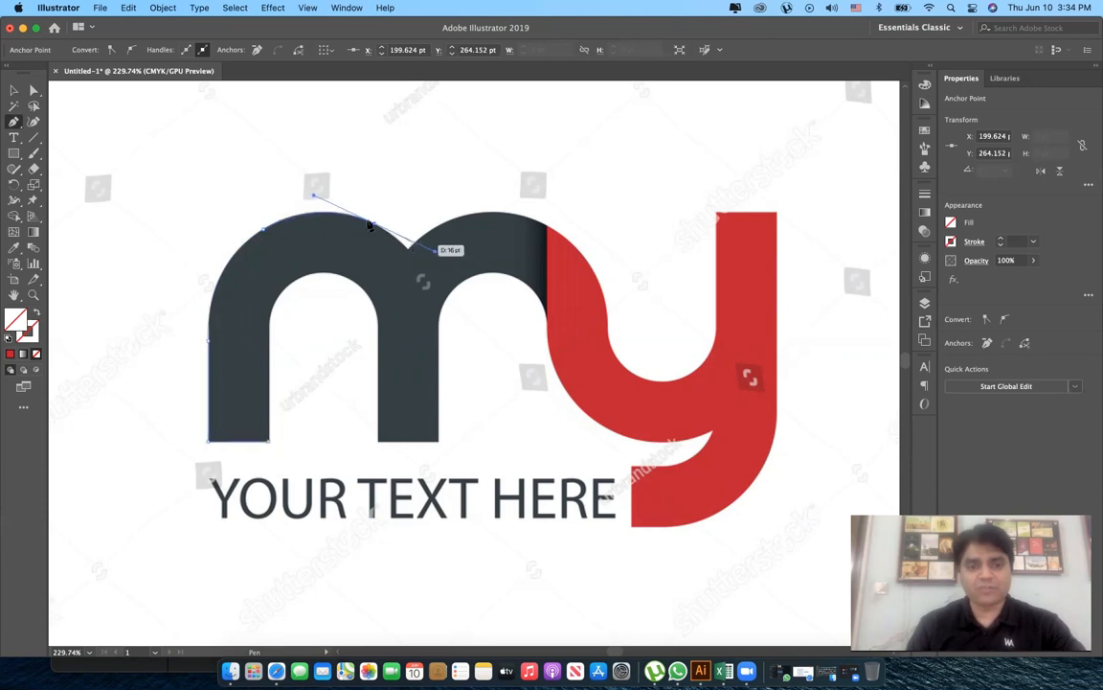
left_click(373, 224)
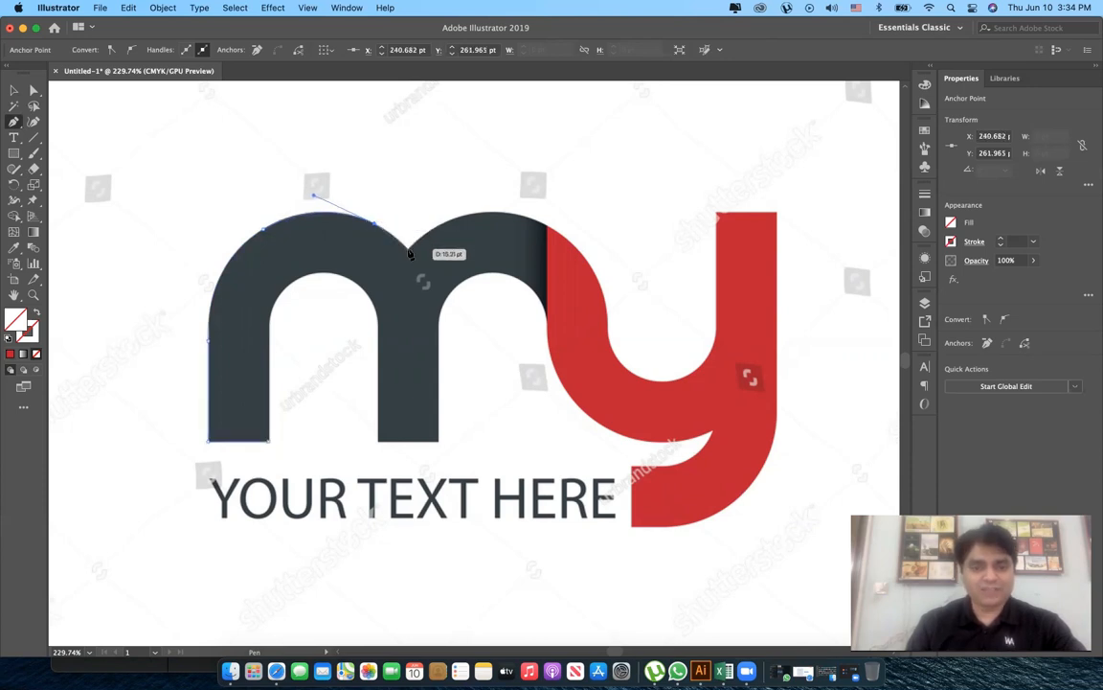
left_click(410, 252)
left_click(410, 251)
Continue the path over the m's second arch to the edge of the y and straight down to about X 305, Y 298 pt
left_click_drag(509, 213, 577, 222)
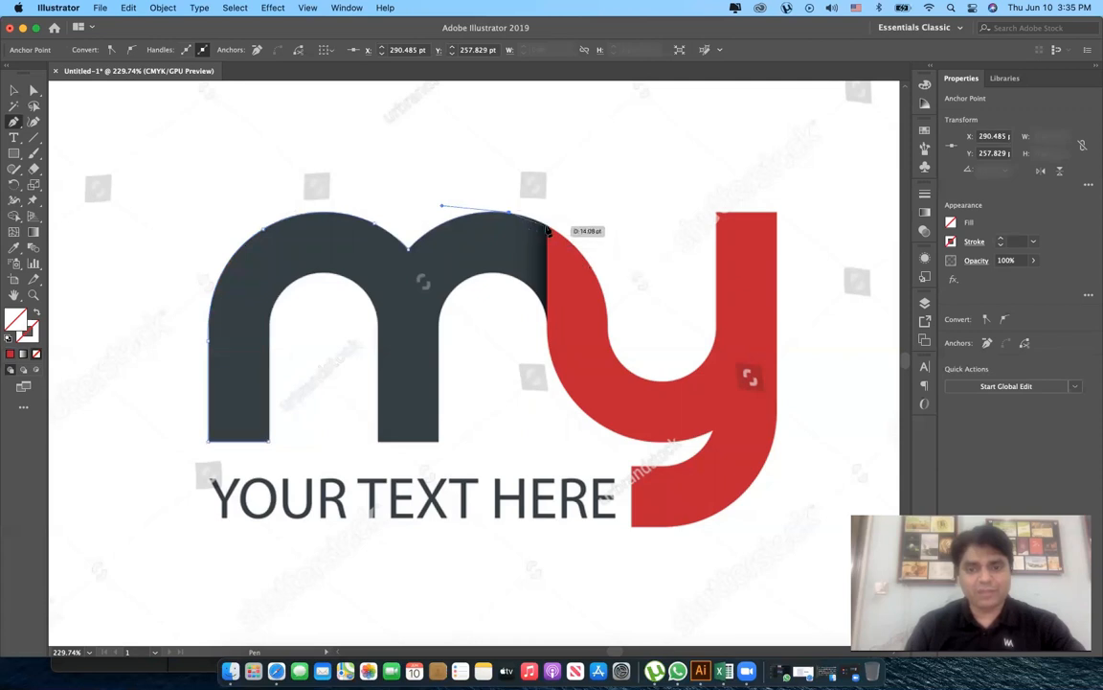
left_click_drag(546, 226, 546, 227)
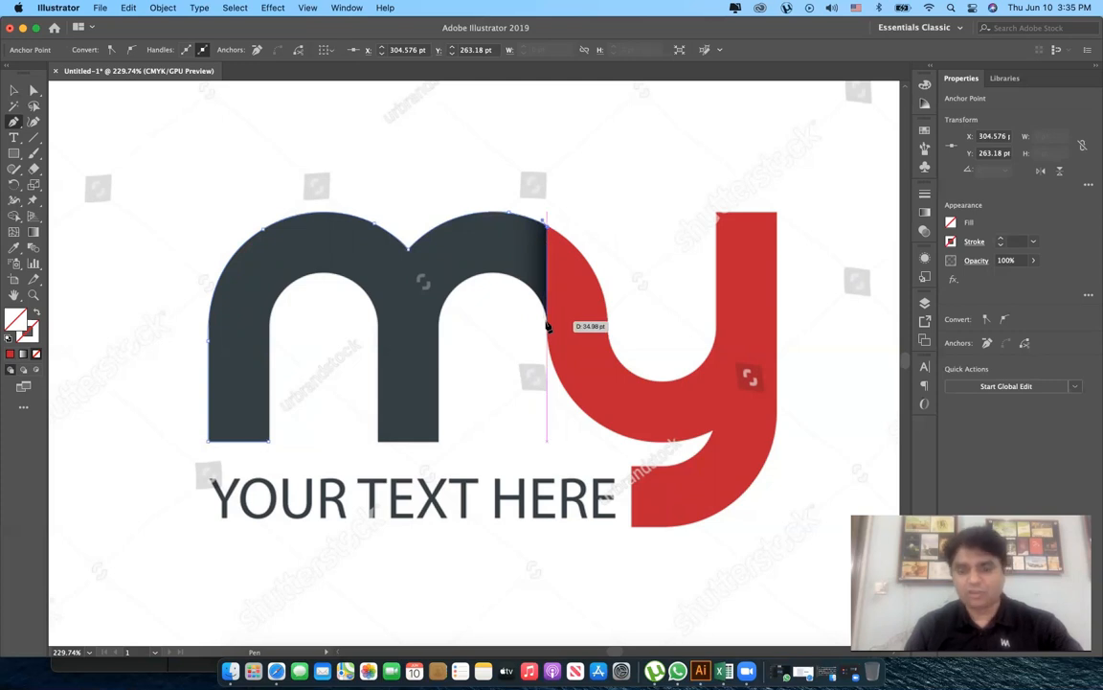
left_click(547, 327)
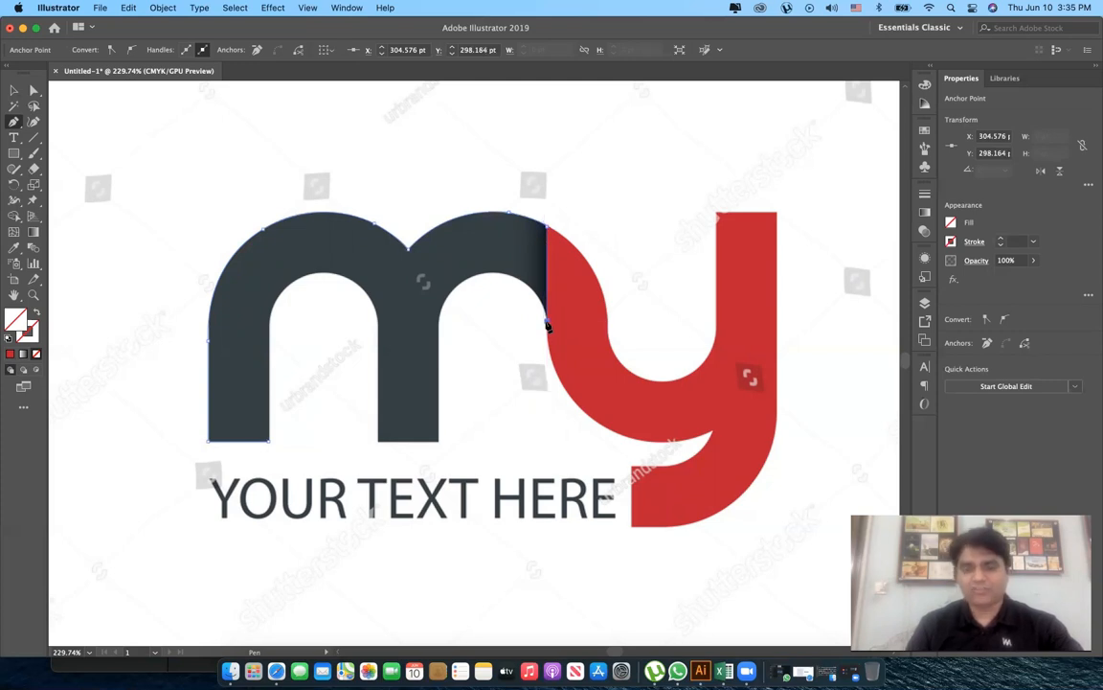
Trace the inside of the second arch and around the middle leg's base, ending at about X 242, Y 299 pt on its inner edge
left_click_drag(488, 276, 428, 276)
left_click(488, 276)
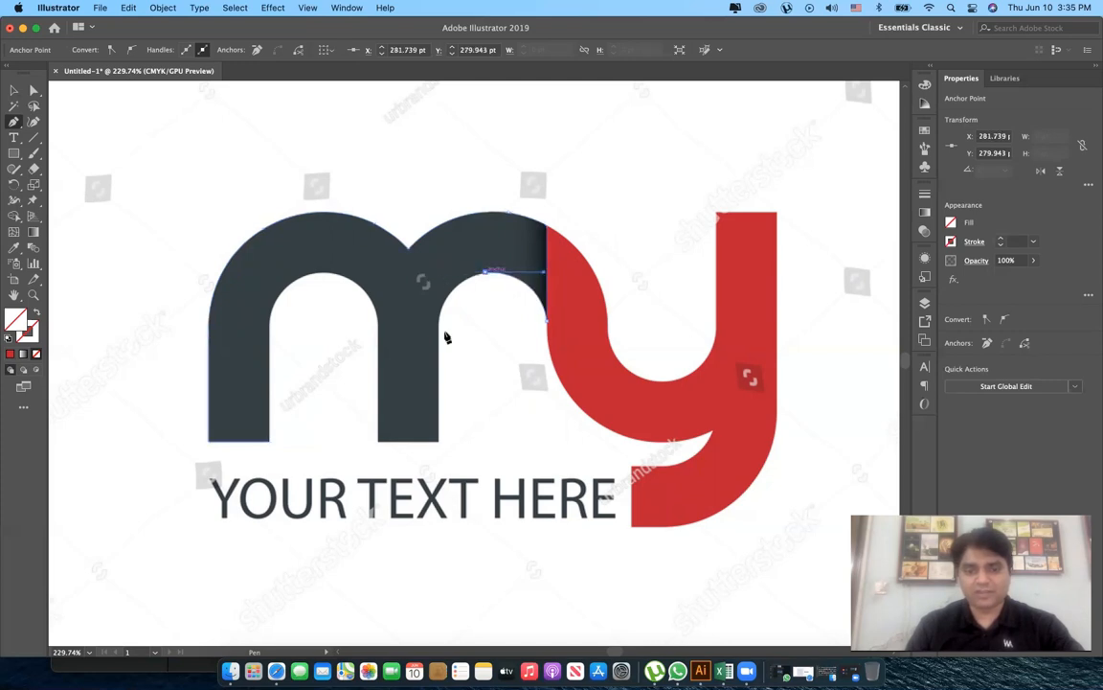
left_click_drag(440, 335, 438, 387)
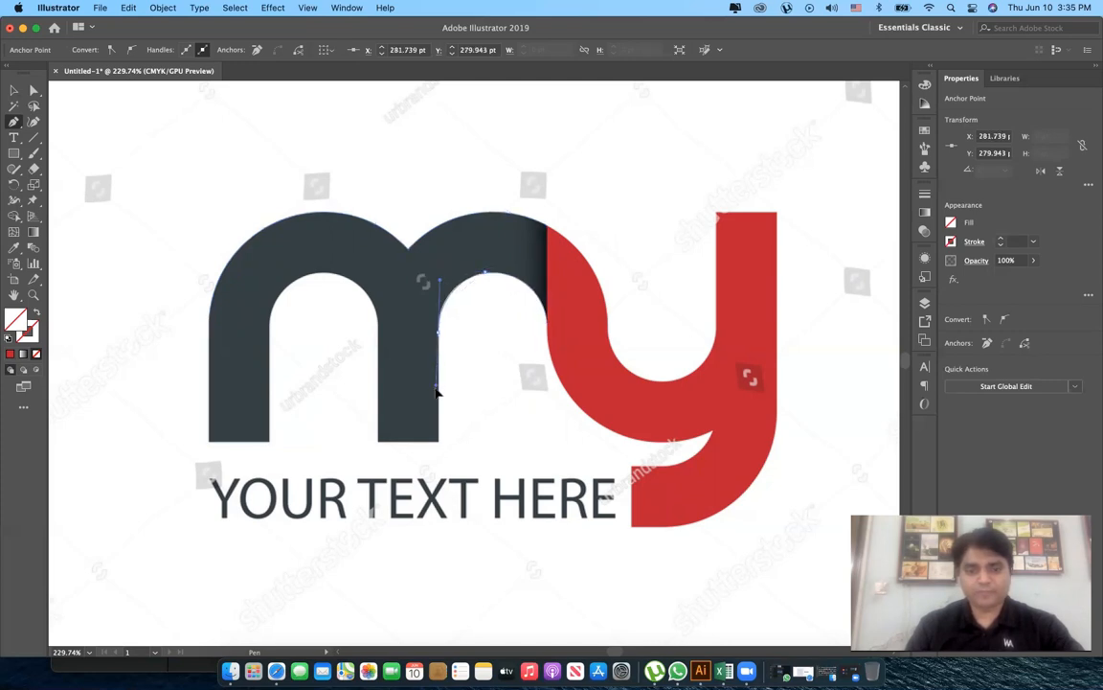
left_click(439, 335)
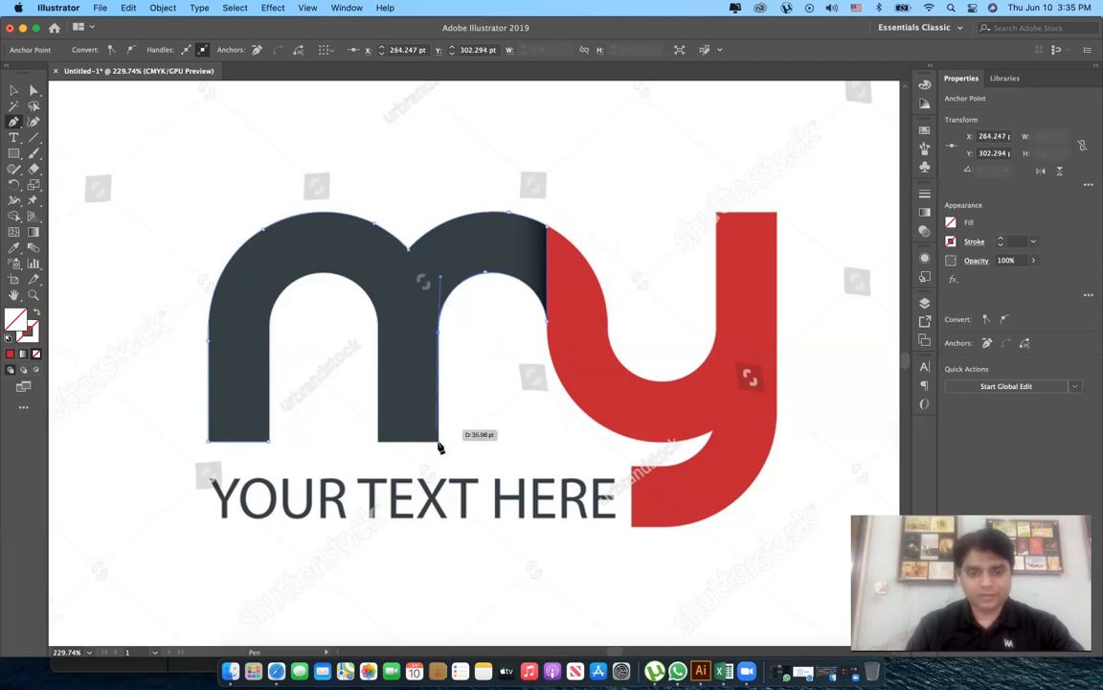
left_click(378, 441)
left_click(376, 323)
Try a straight segment and a single long curve along the inside of the m's first arch, and undo both
left_click(322, 274)
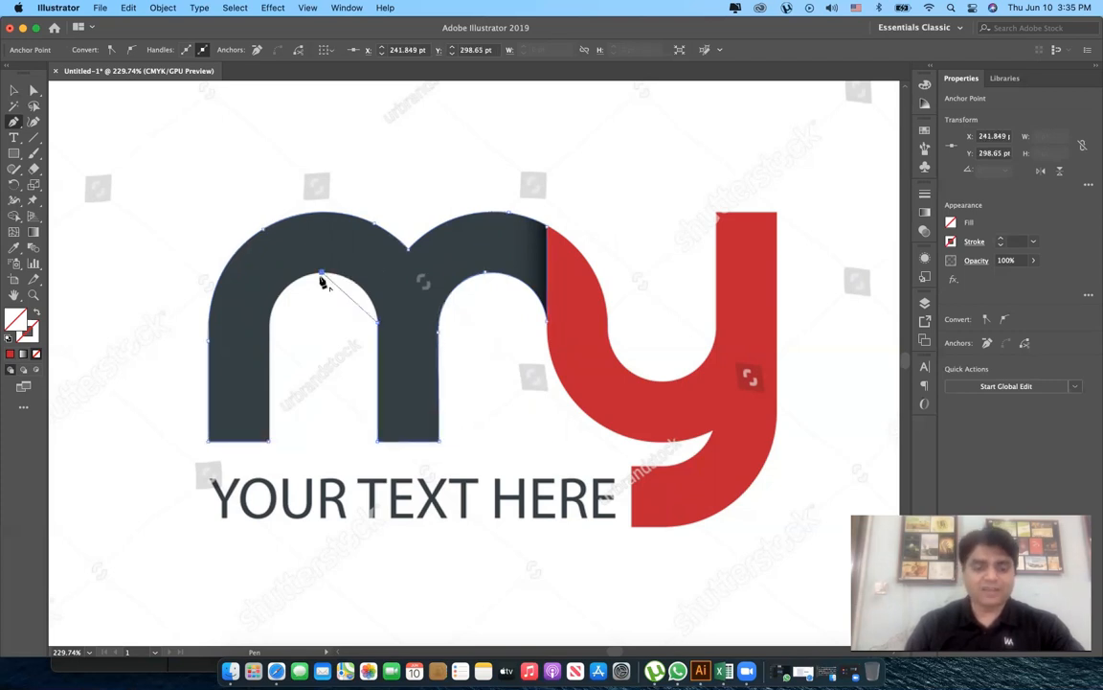
key("super+z")
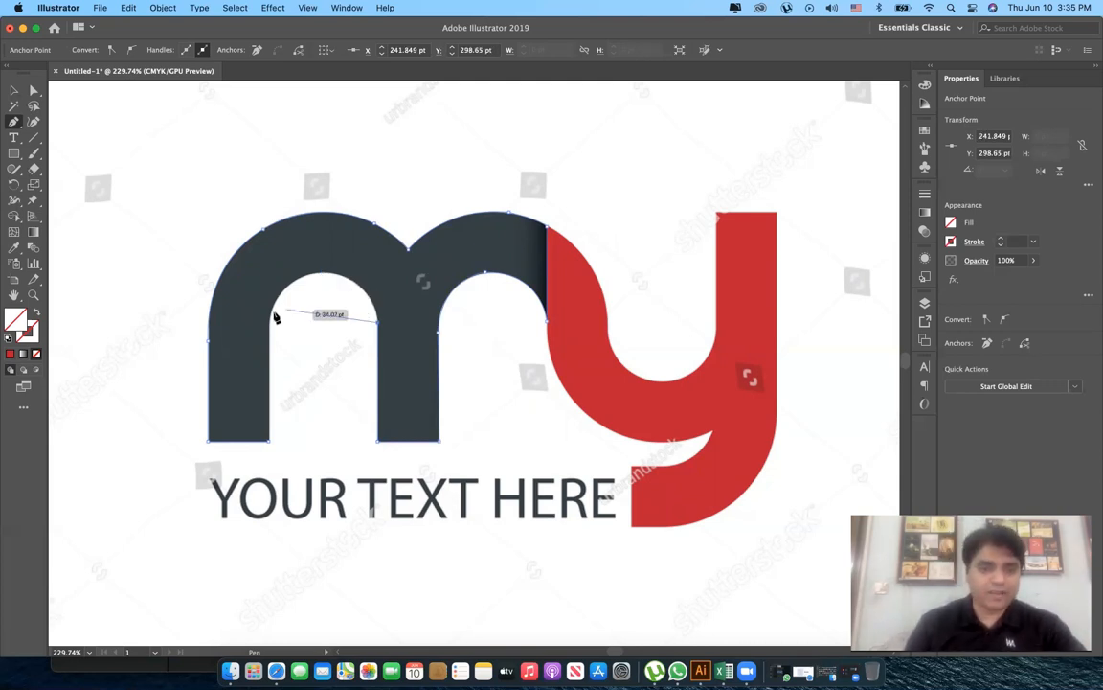
left_click_drag(272, 310, 185, 404)
key("super+z")
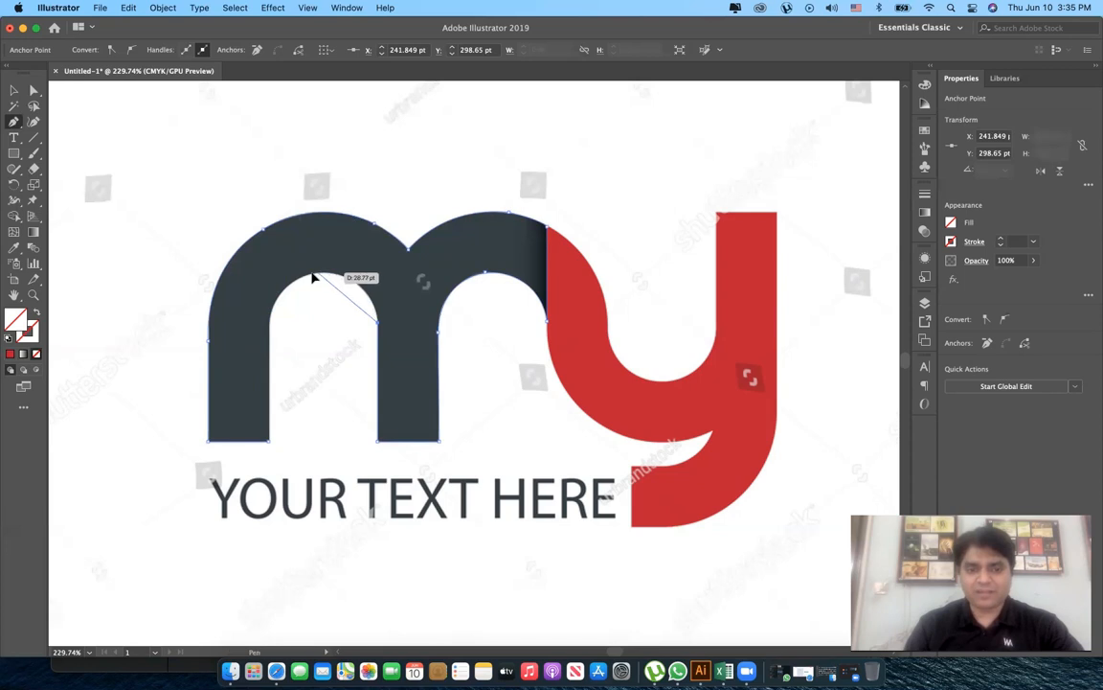
Trace the inside of the m's first arch through about X 219, Y 280 pt, and close the path at the first leg's inner base corner
left_click_drag(315, 276, 258, 274)
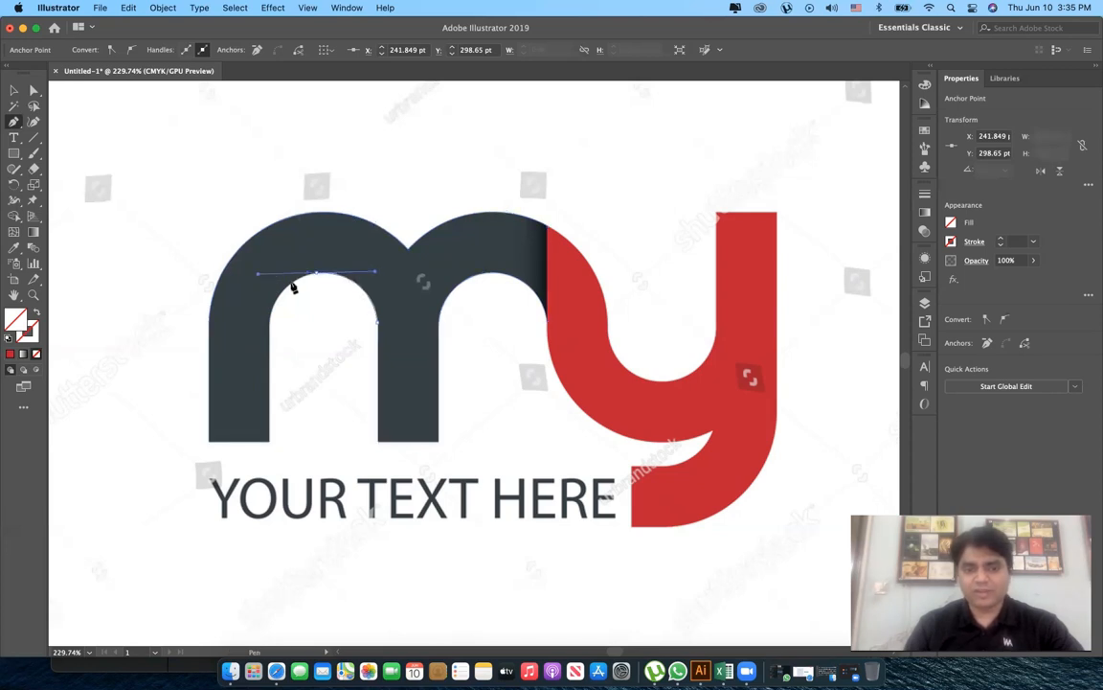
left_click(317, 276)
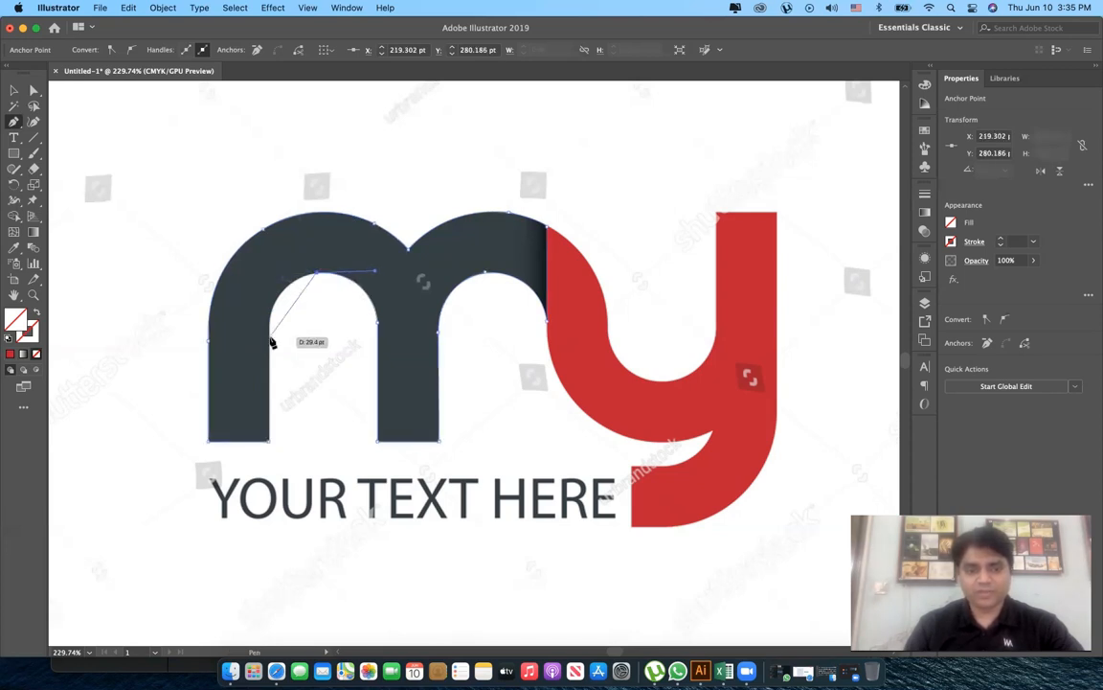
left_click_drag(270, 339, 268, 404)
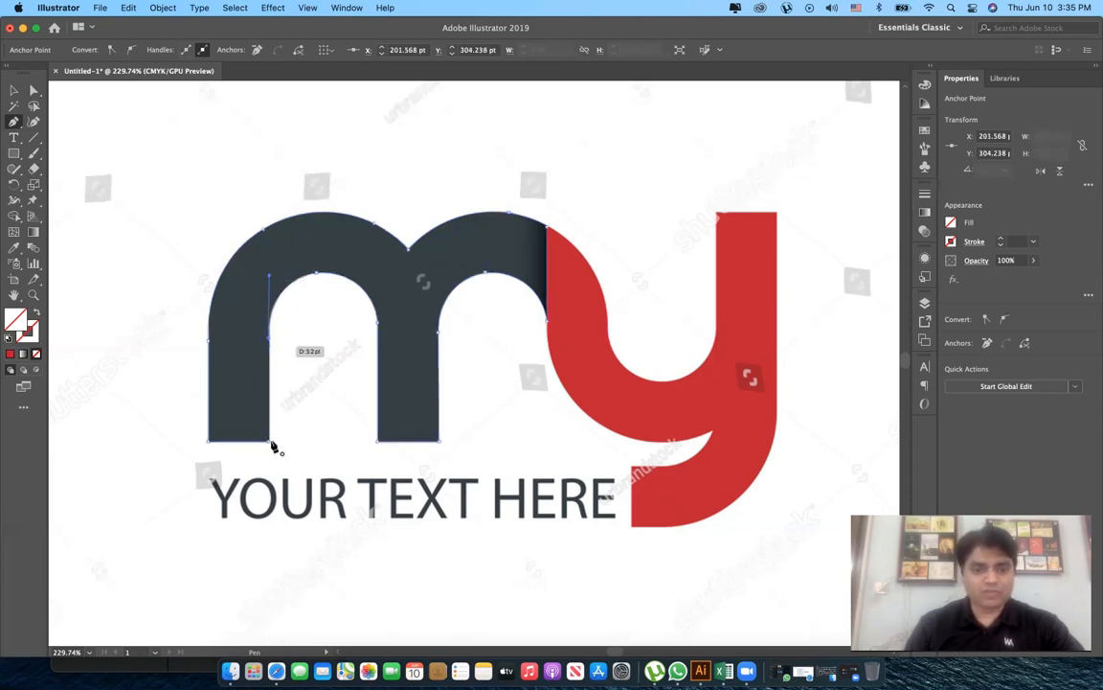
left_click(270, 443)
key("v")
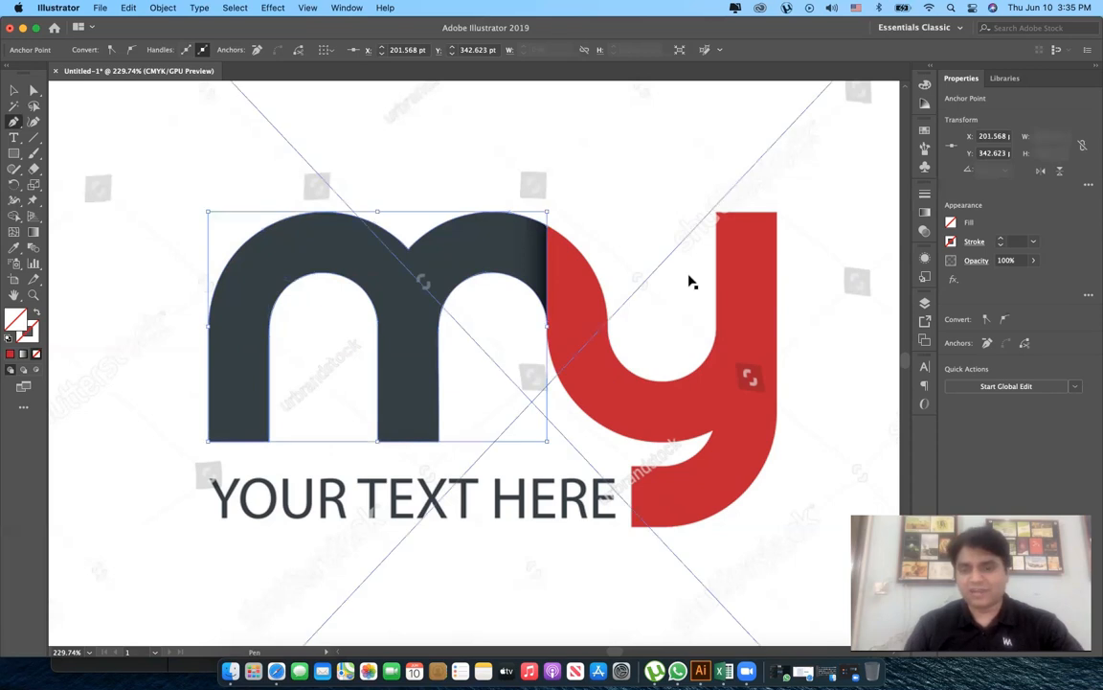
Start a new path on the y across the top of its stem and straight down the outer edge to about X 390, Y 332 pt
key("p")
left_click(716, 211)
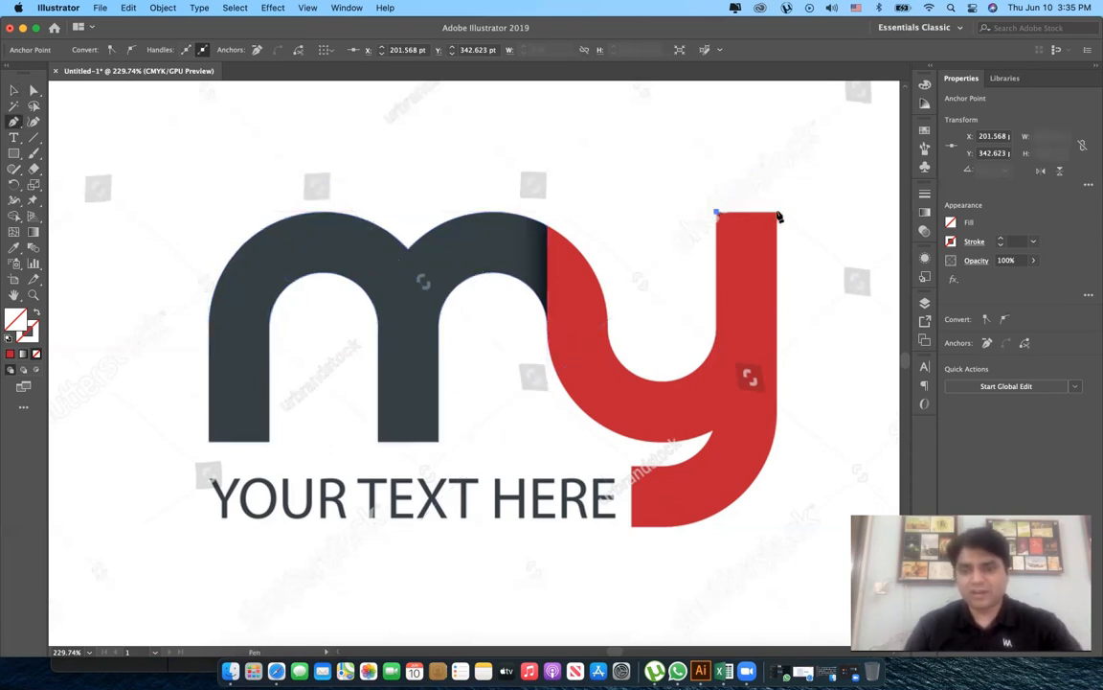
left_click(778, 213)
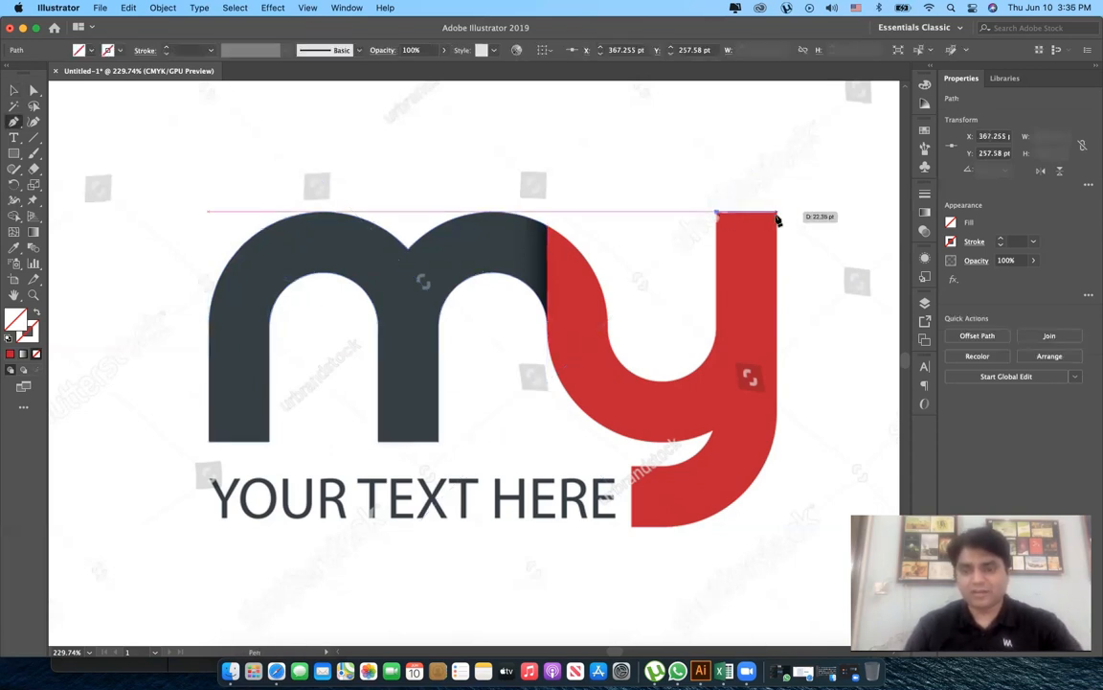
left_click(777, 414)
Trace the y's outer tail curve through about X 365, Y 370 pt to the tail's lower corner and straight up its flat end
left_click_drag(680, 532, 641, 543)
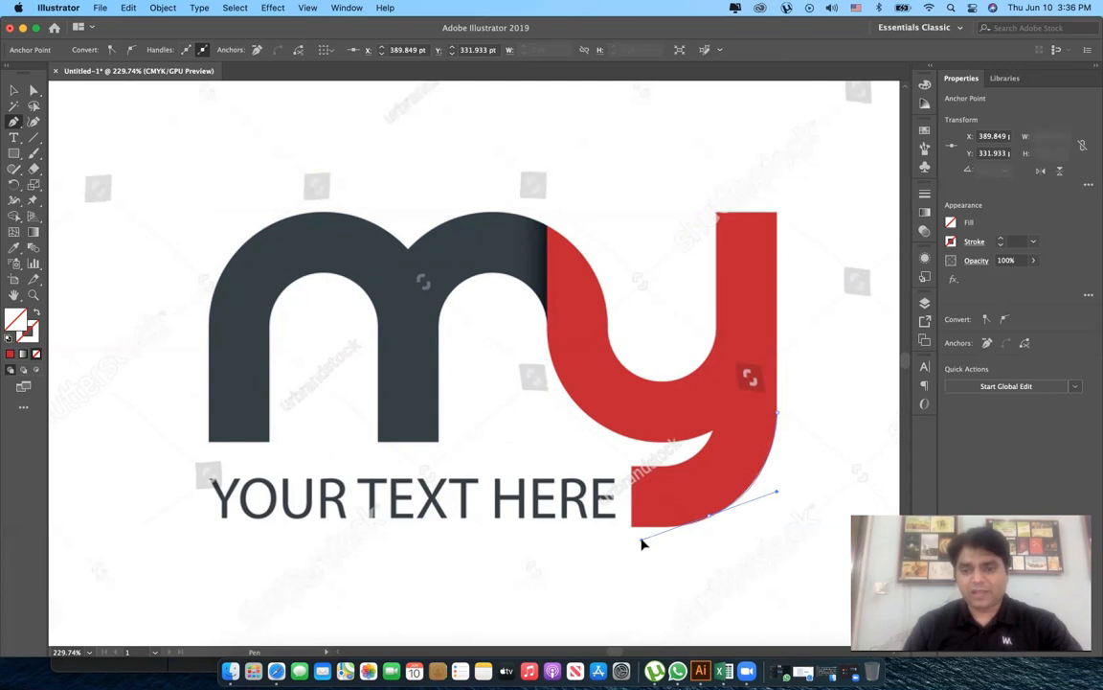
left_click(711, 520)
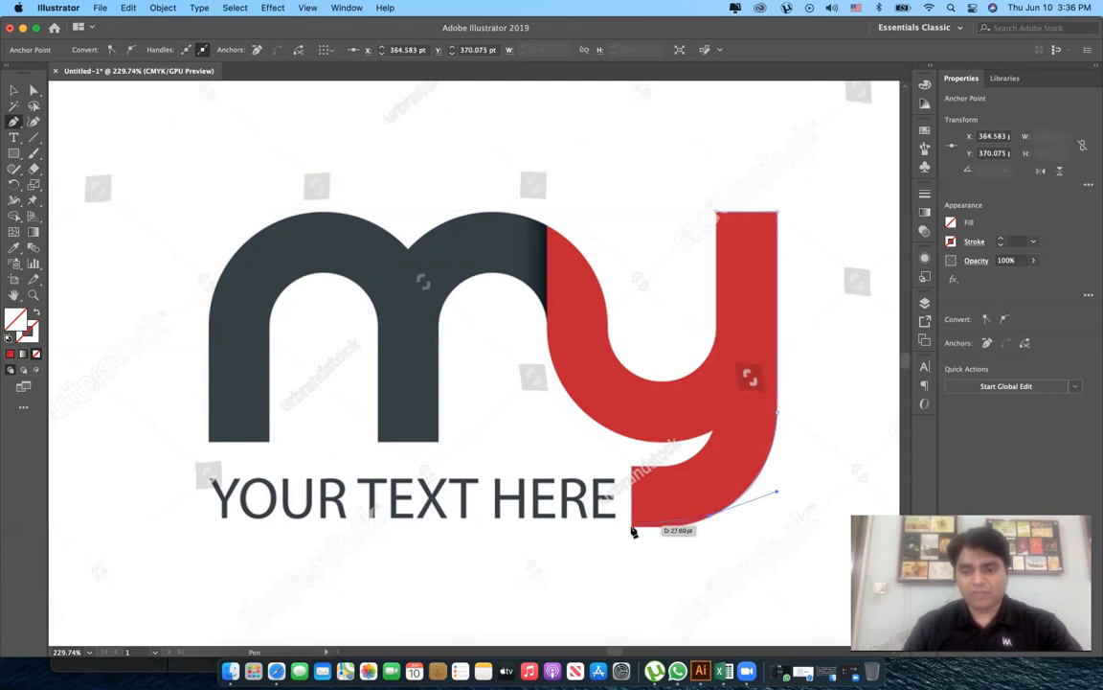
left_click_drag(629, 527, 571, 526)
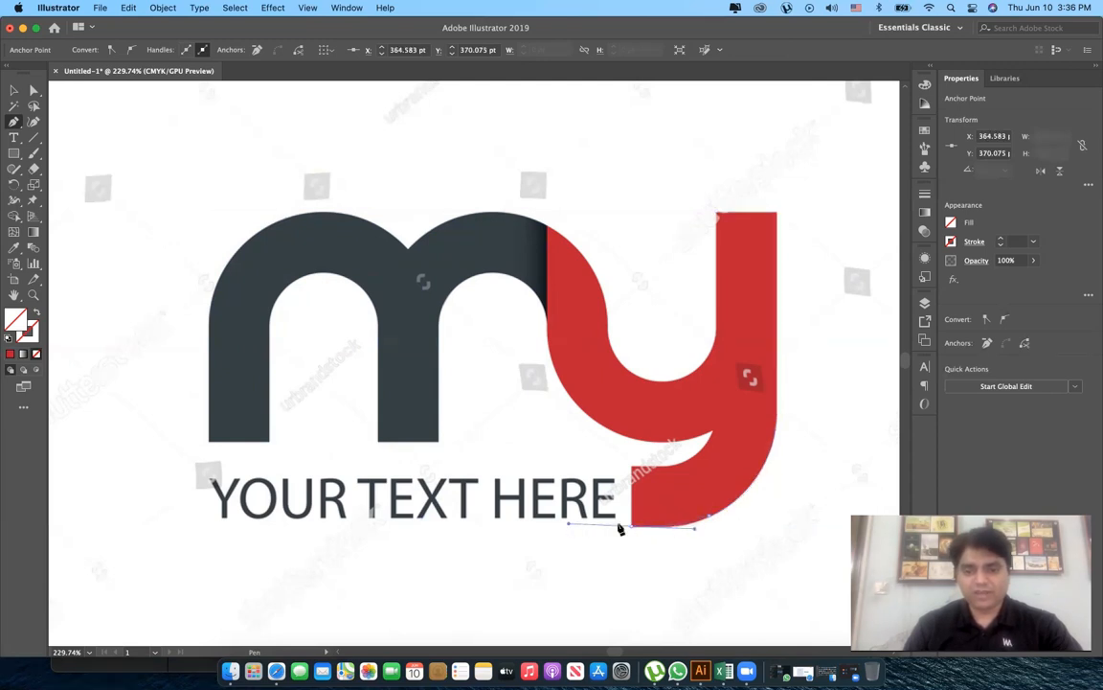
left_click(631, 527)
left_click(631, 468)
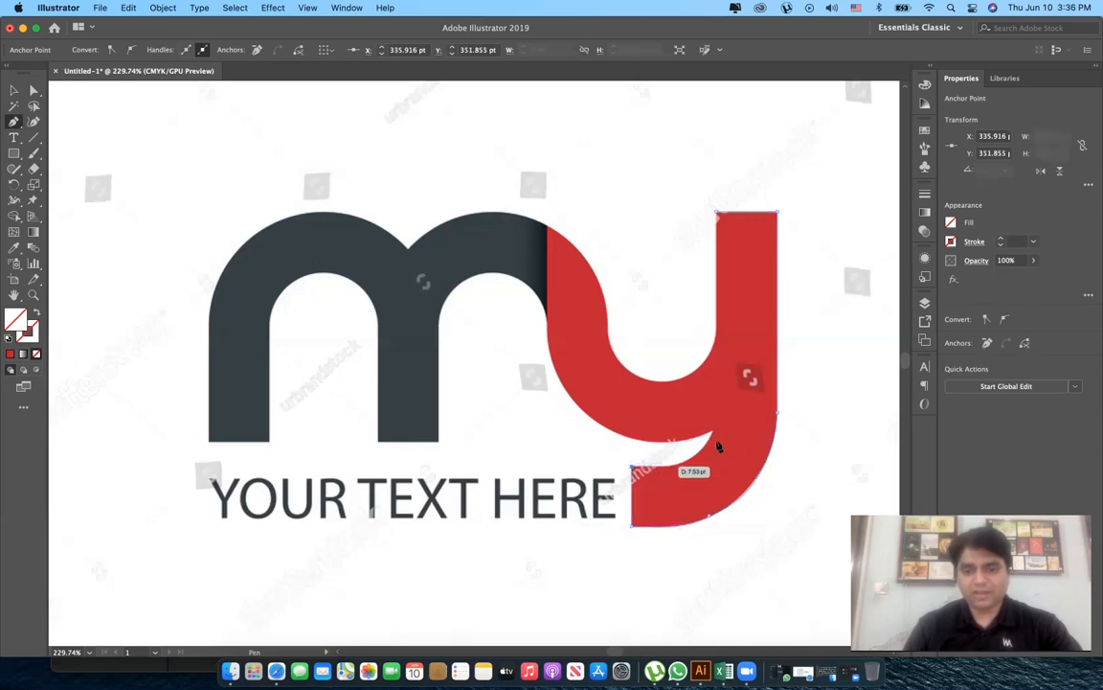
Trace the tail's inner curve to its tip at about X 366, Y 338 pt and the underside of the bowl up to the m's edge
left_click_drag(714, 436, 728, 389)
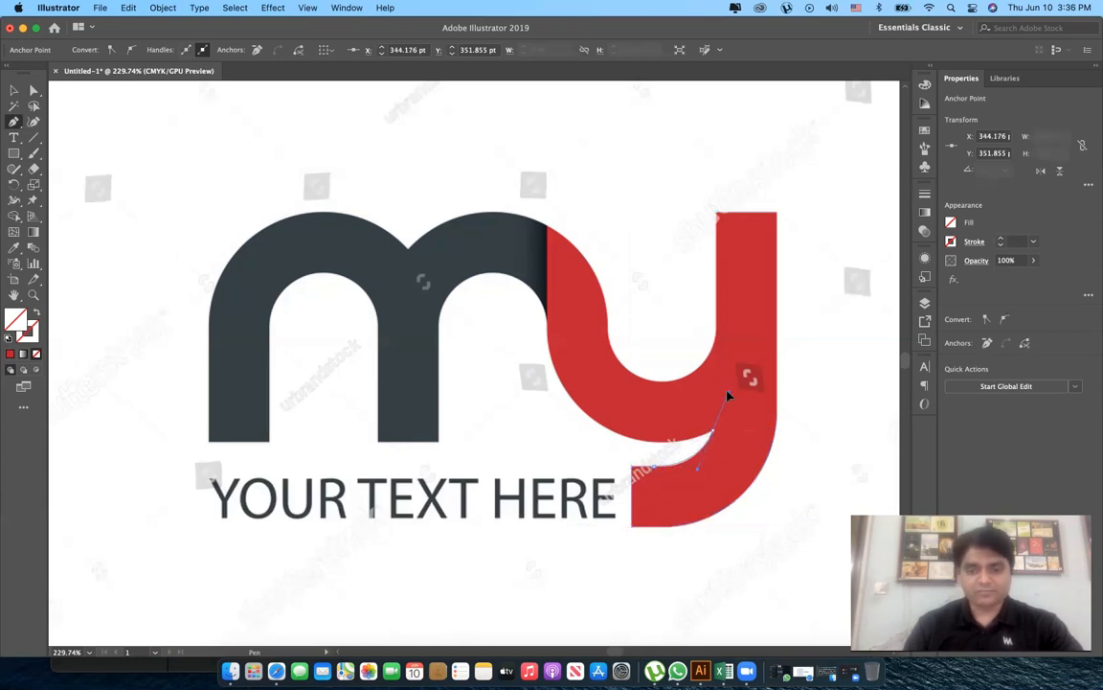
left_click(716, 434)
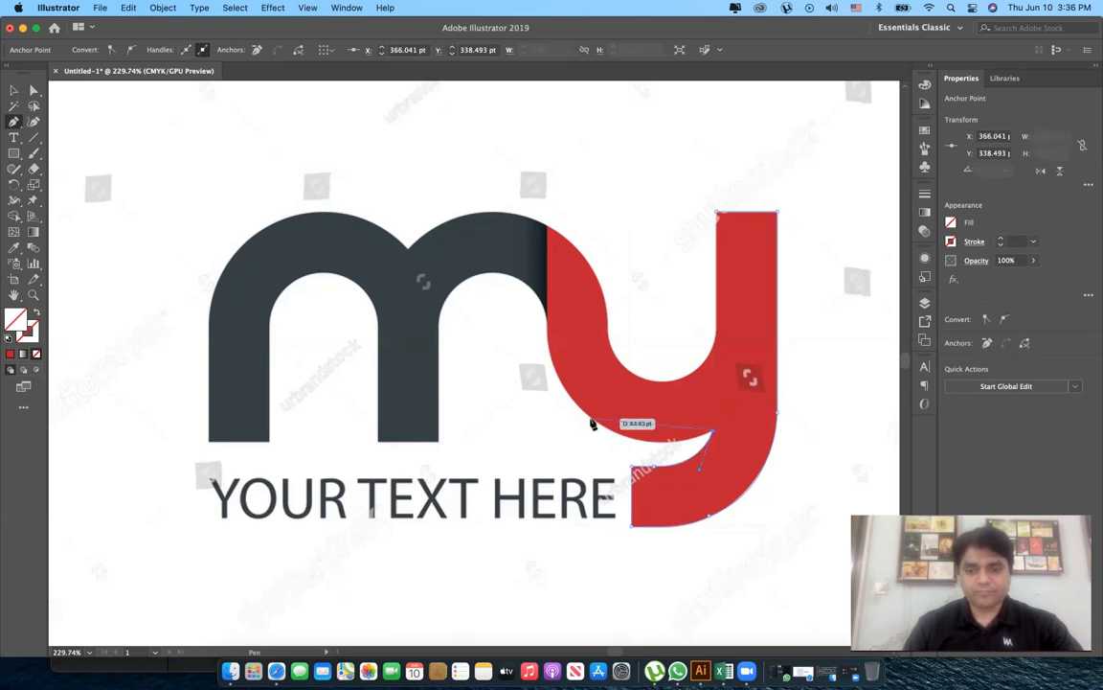
left_click_drag(525, 407, 540, 372)
left_click(589, 416)
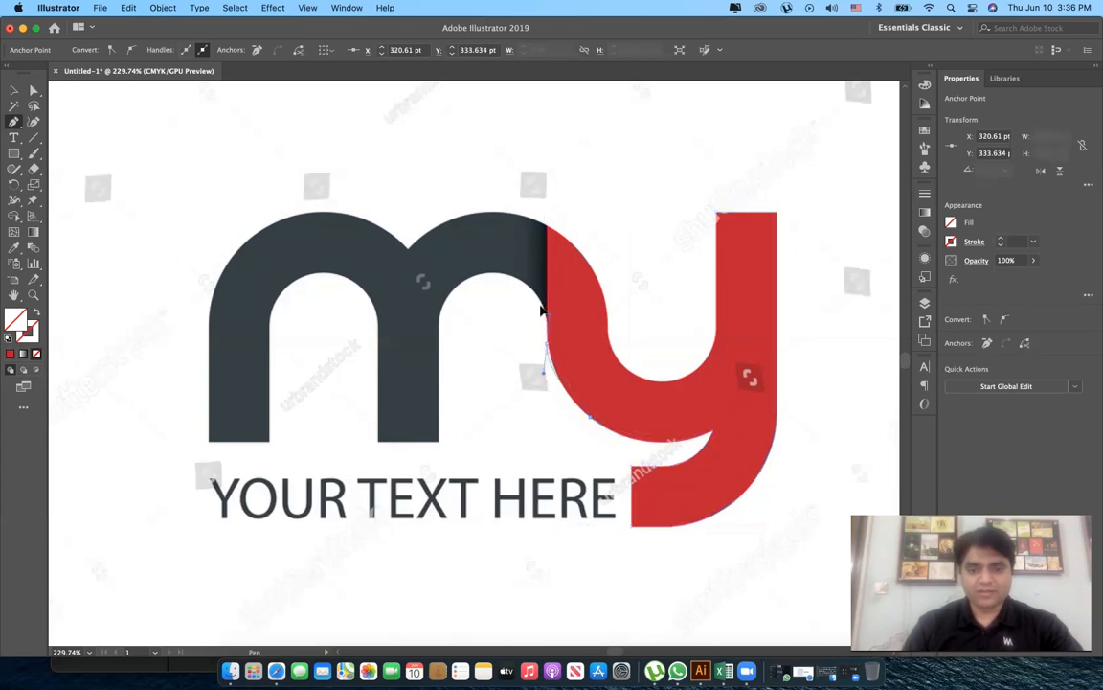
left_click_drag(539, 300, 538, 296)
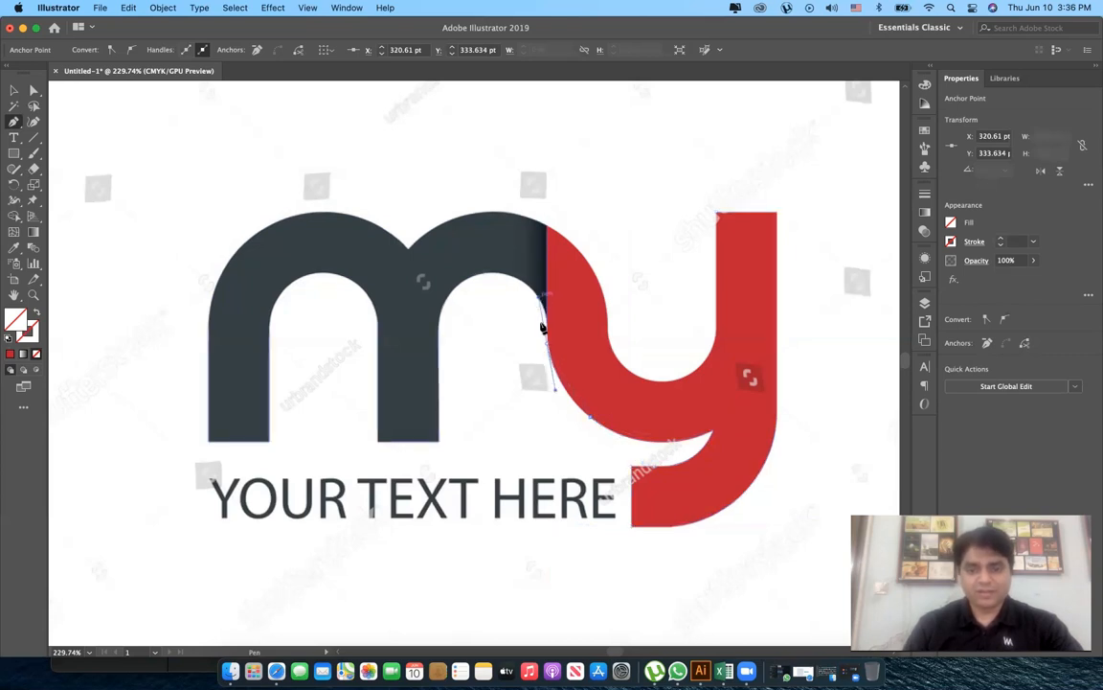
left_click(547, 342)
Continue the path straight up the edge between the letters and down the y's curved arm to about X 337, Y 318 pt
left_click(547, 228)
left_click_drag(608, 331, 618, 409)
left_click_drag(609, 329, 661, 394)
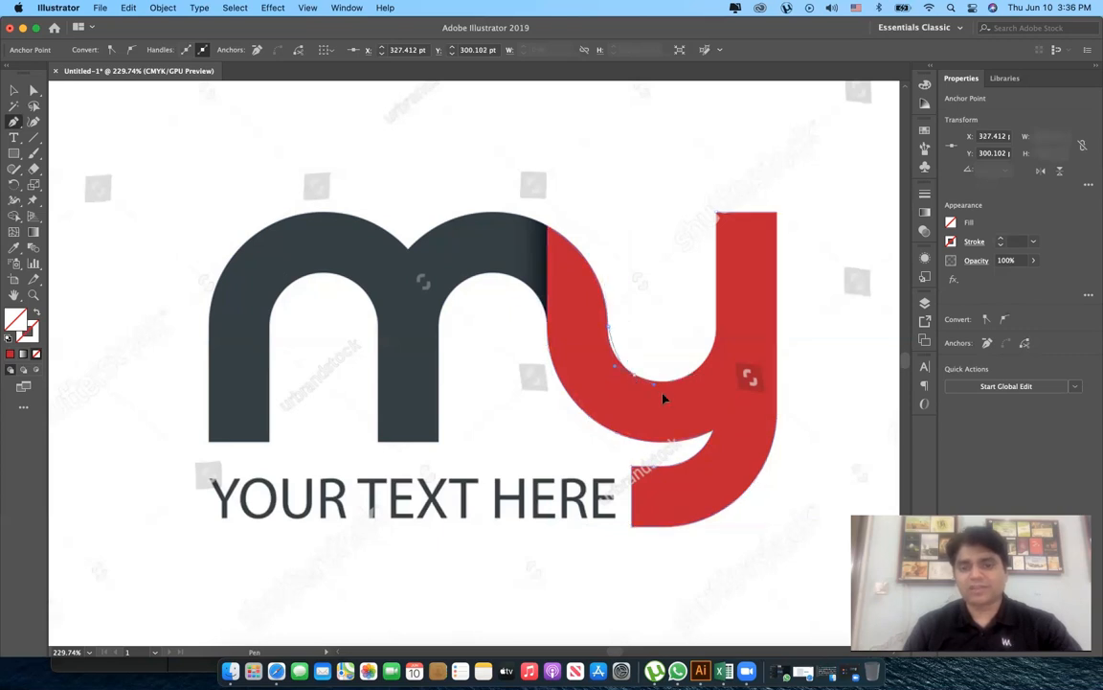
left_click(634, 374)
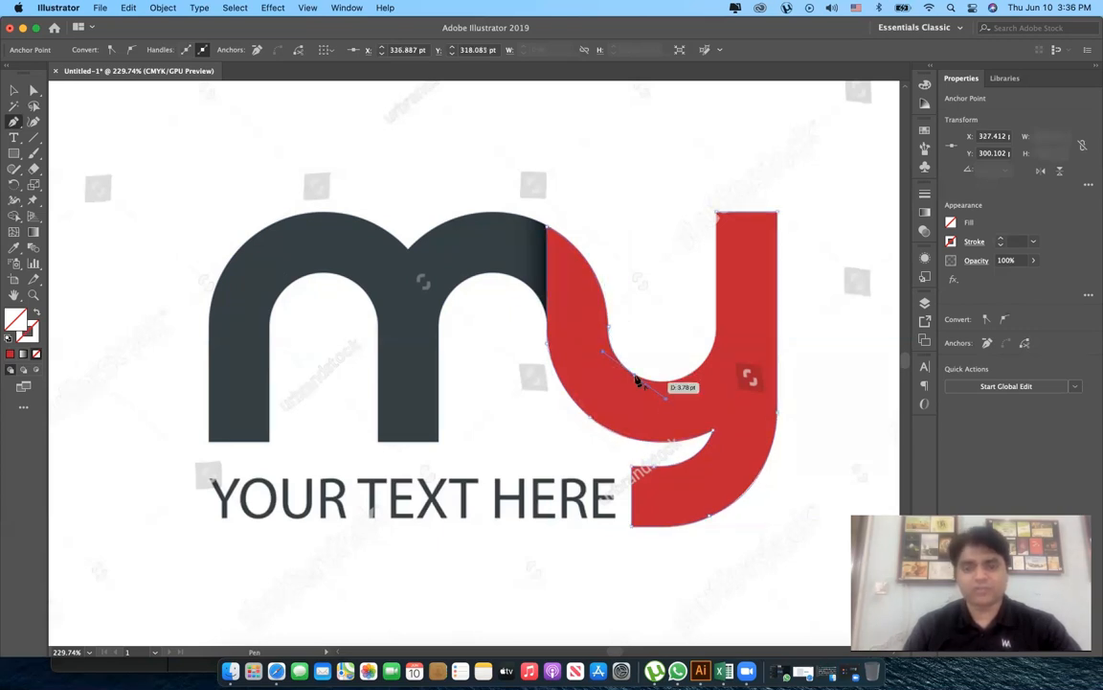
Trace the inner bowl up to the stem's inner edge at about X 367, Y 294 pt, and close the path at its starting corner
left_click_drag(696, 371, 714, 262)
left_click(701, 364)
left_click(709, 270)
key("ctrl+z")
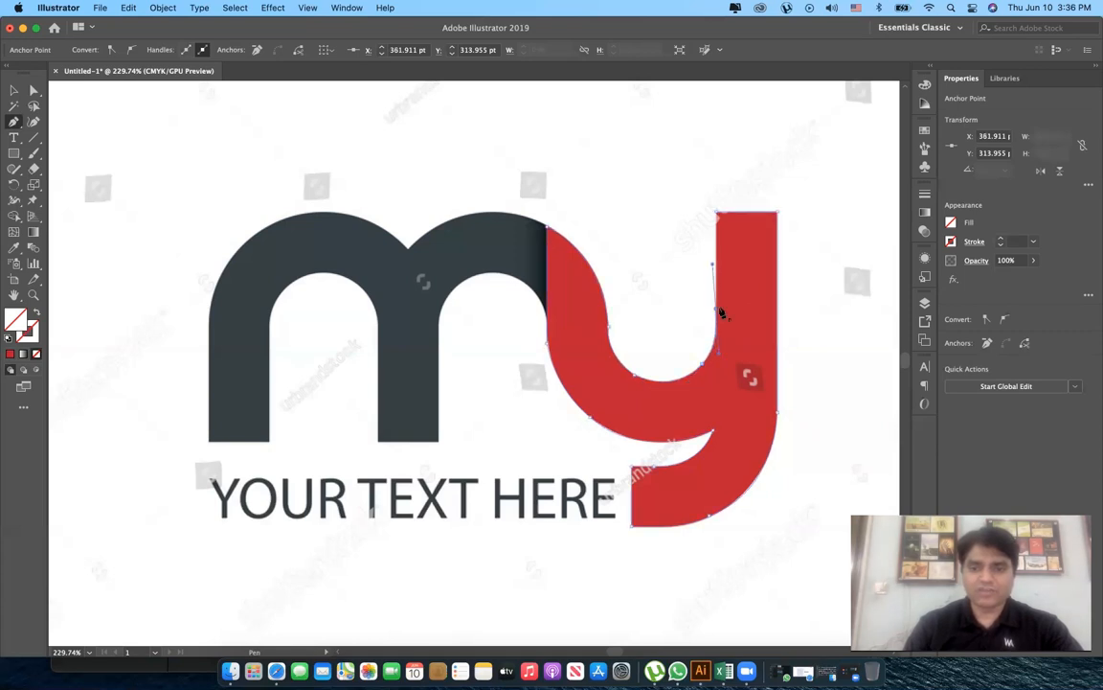
left_click(716, 212)
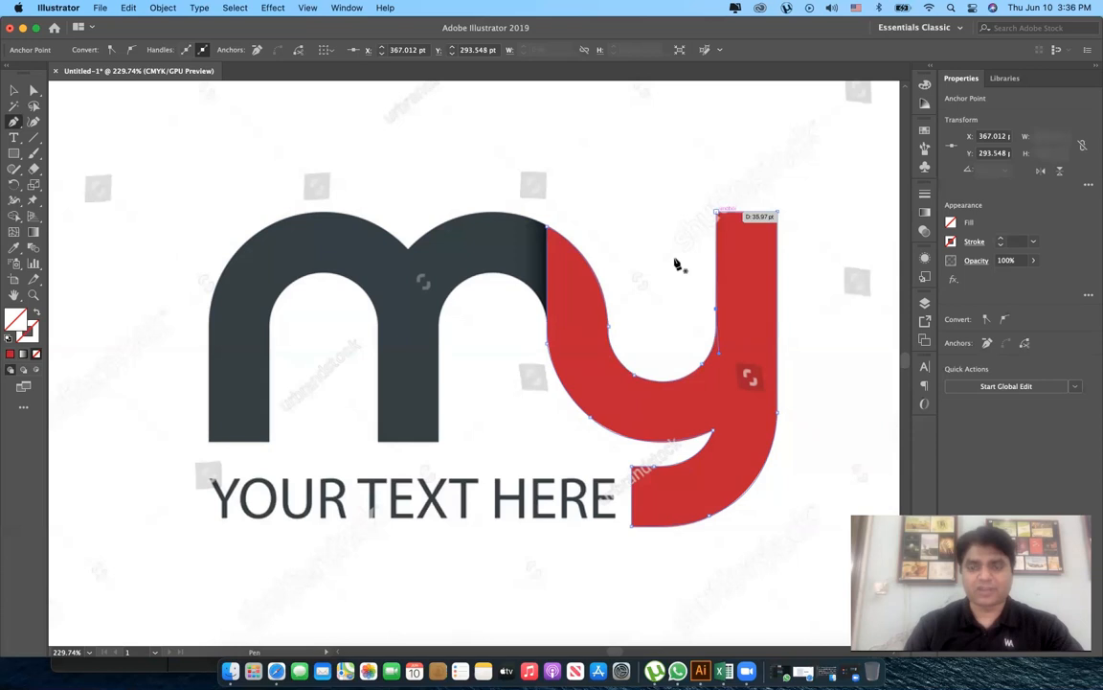
Delete the placed logo image, keeping the traced letter paths
left_click(427, 336, "alt+super")
key("super+plus")
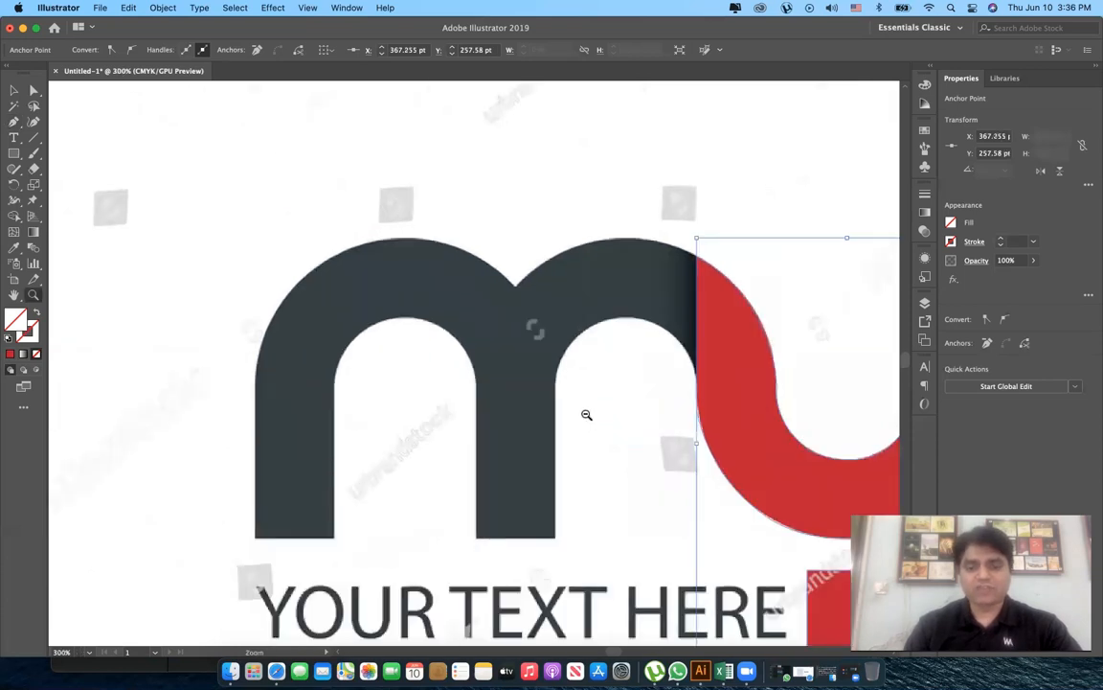
key("super+minus")
key("super+minus")
key("super+minus")
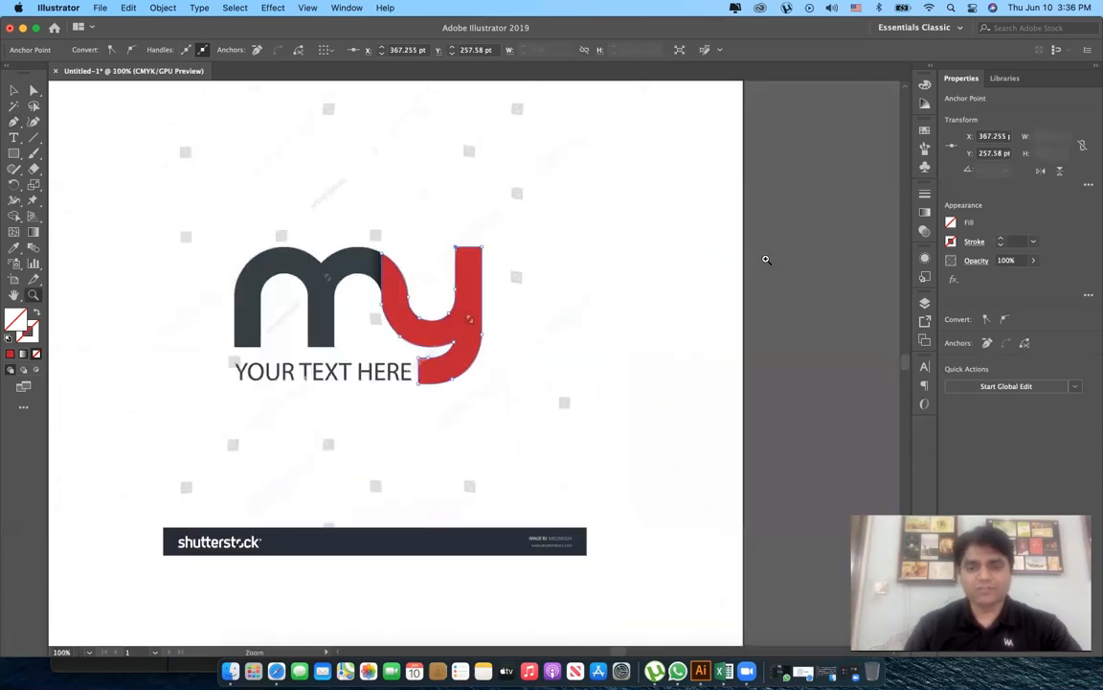
left_click(551, 243)
key("Delete")
Fill both traced letter paths with red
left_click(381, 249)
left_click(950, 223)
left_click(844, 277)
Fill the m with dark gray and deselect it
left_click(351, 228)
left_click(316, 288)
left_click(950, 223)
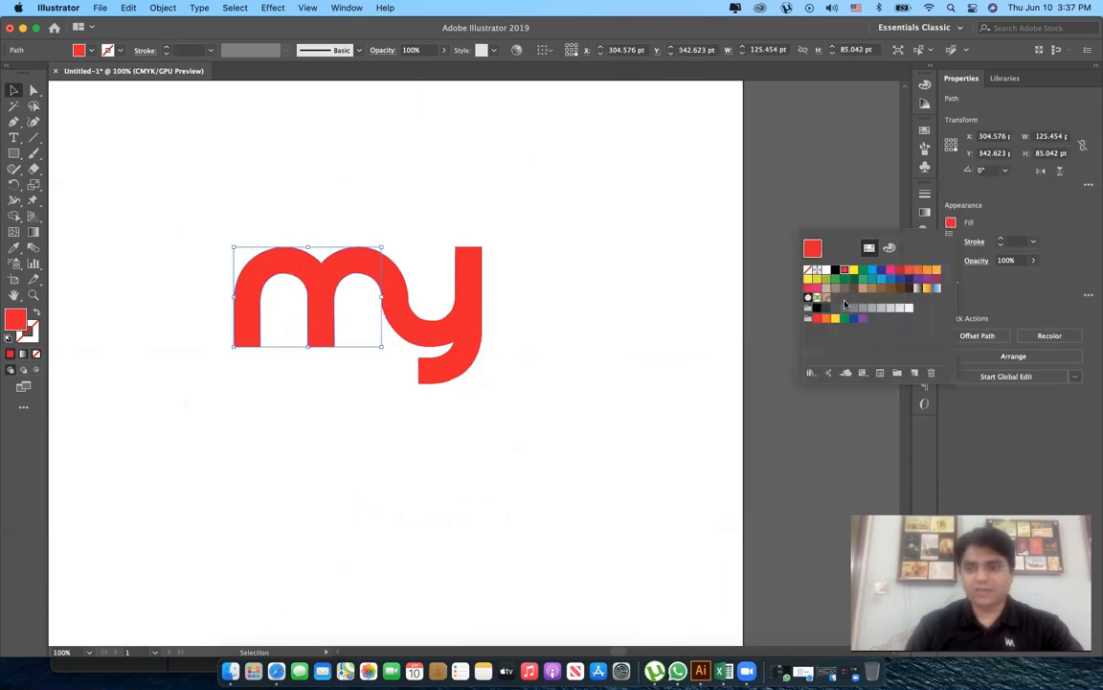
left_click(445, 210)
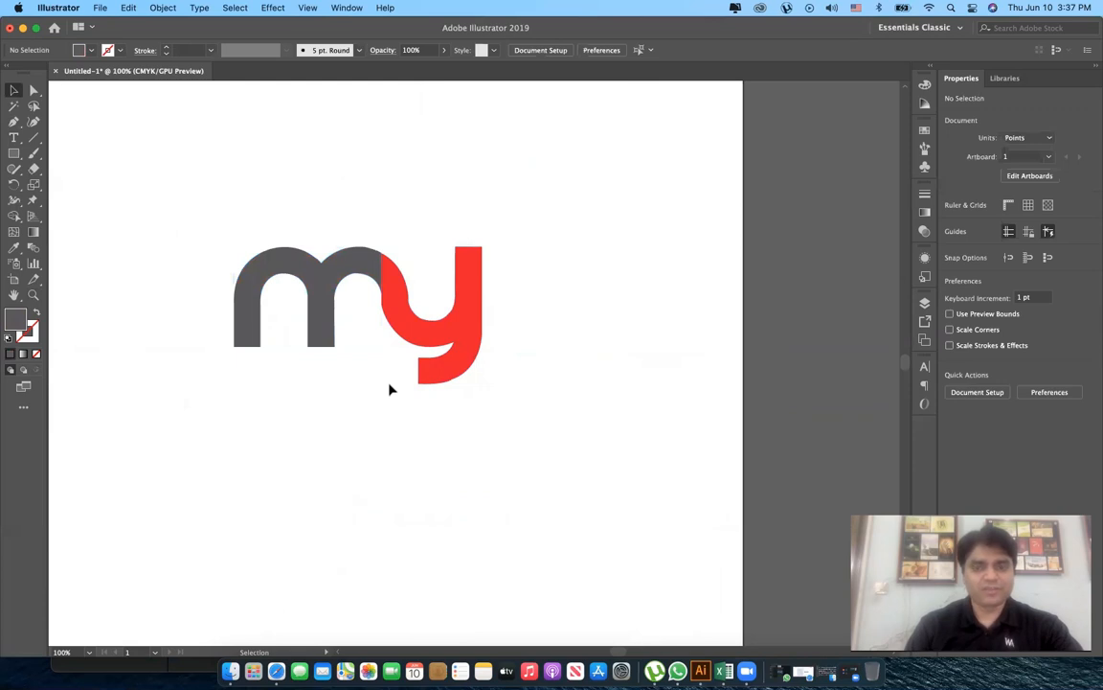